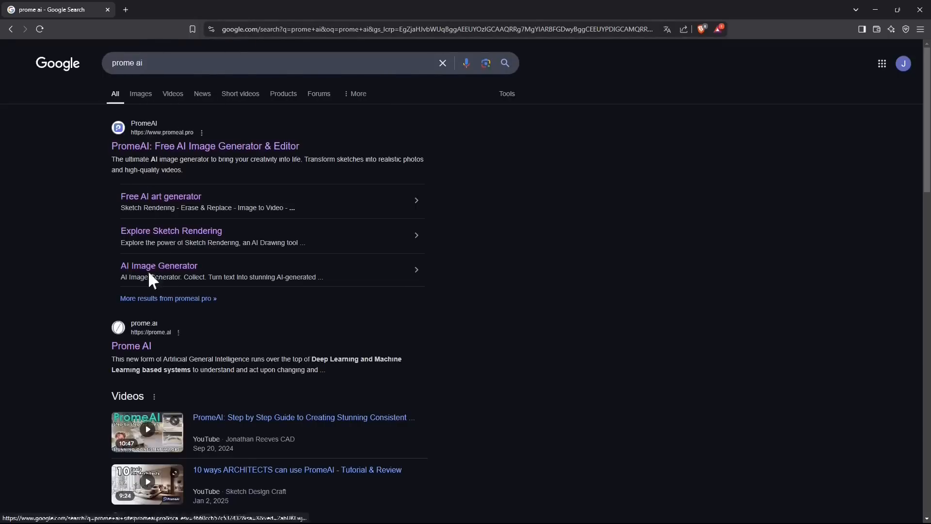
Step: Open the PromeAI site from the search results and go to the Outpainting tool among the AI Tools
click(165, 154)
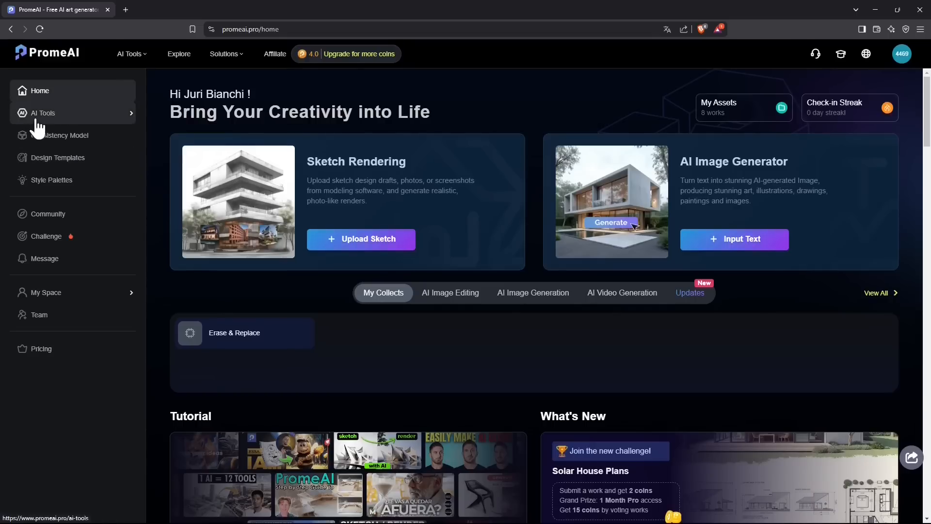
click(52, 120)
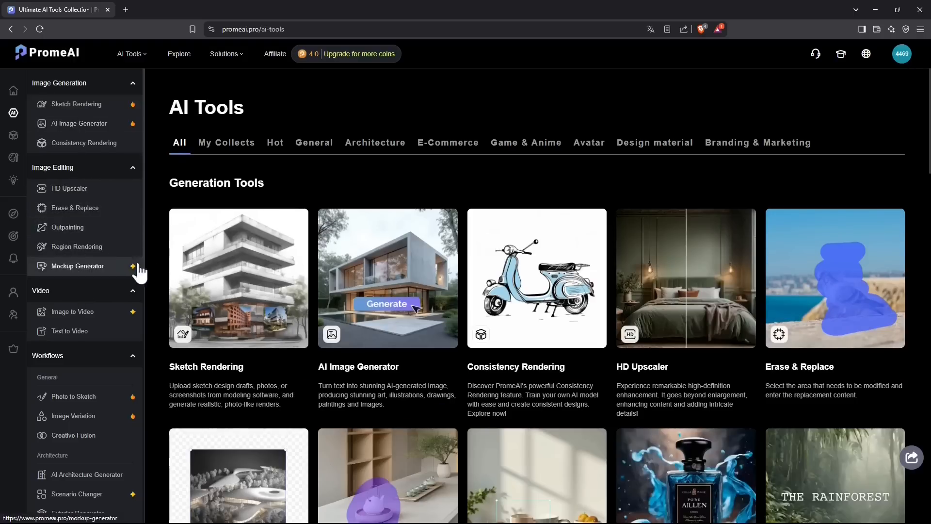
click(74, 228)
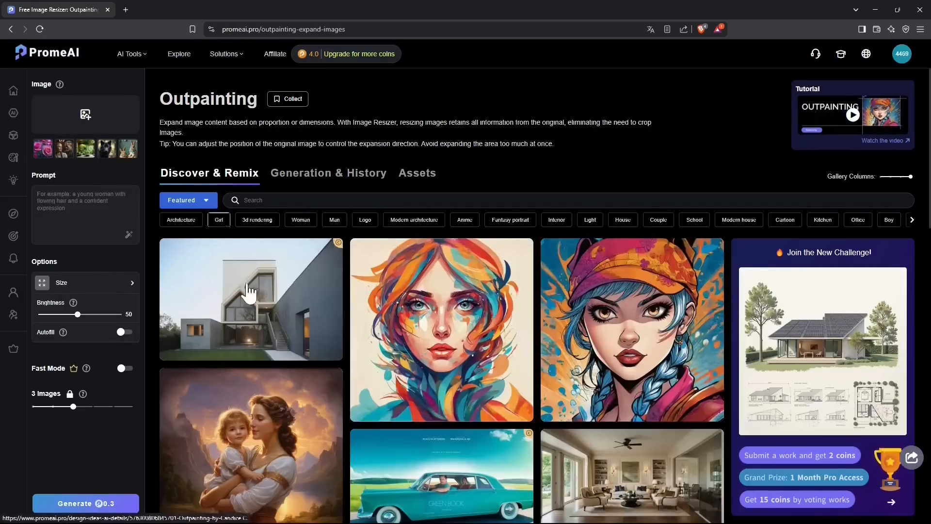
Step: Browse the Outpainting Discover & Remix gallery of example images
scroll(250, 292, down, 6)
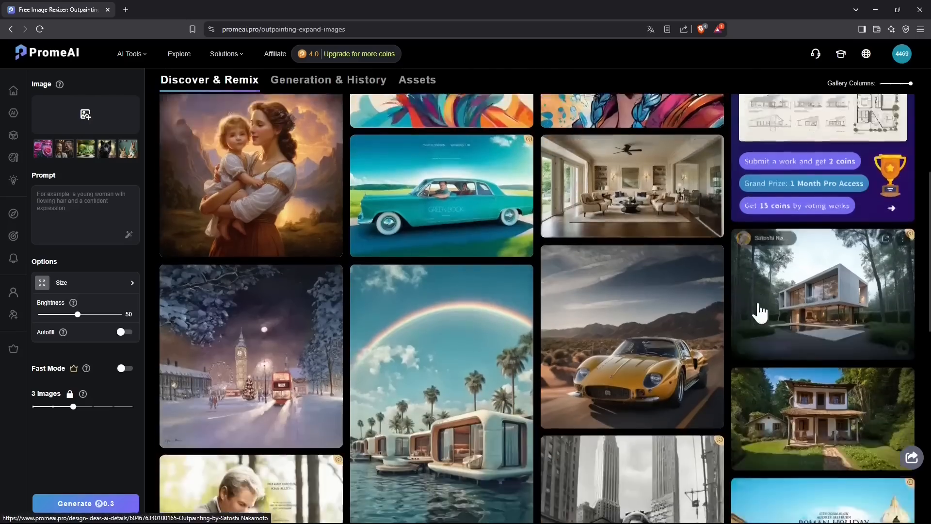
scroll(760, 312, down, 8)
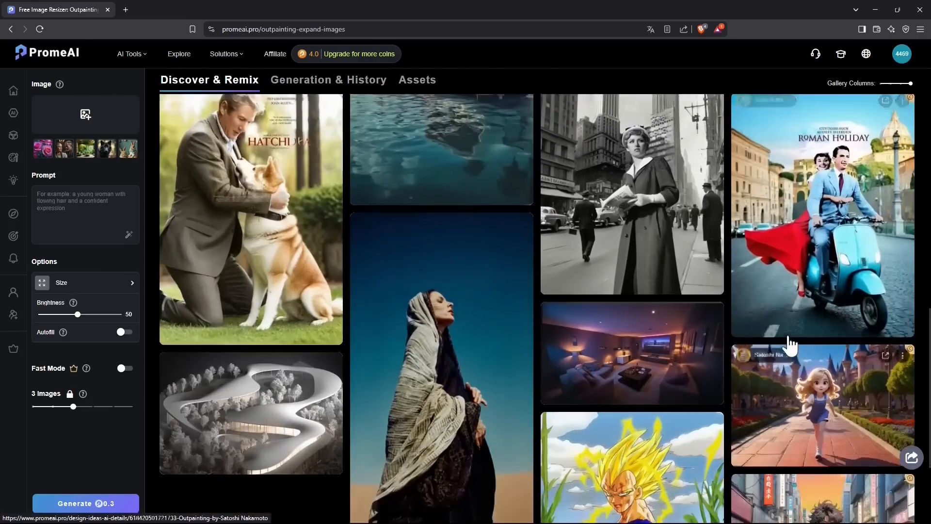
scroll(789, 345, down, 9)
scroll(464, 292, down, 6)
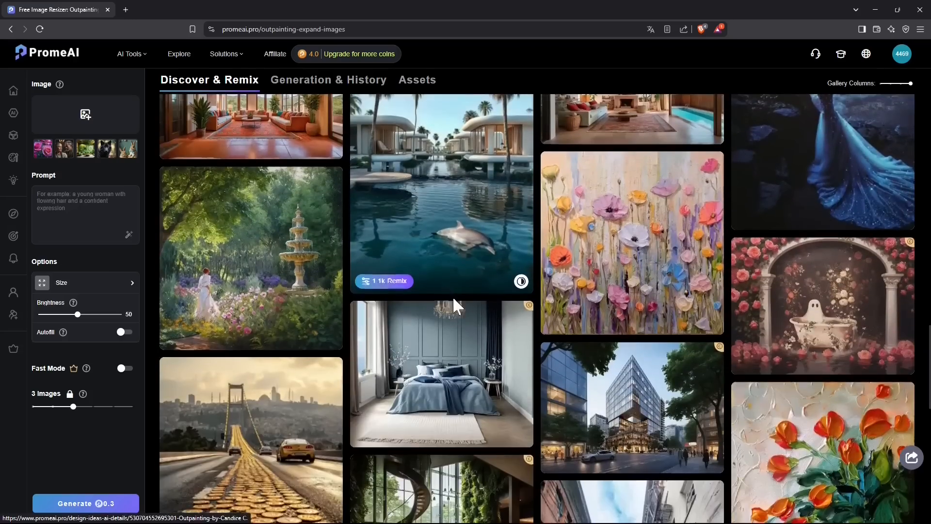
scroll(452, 296, down, 7)
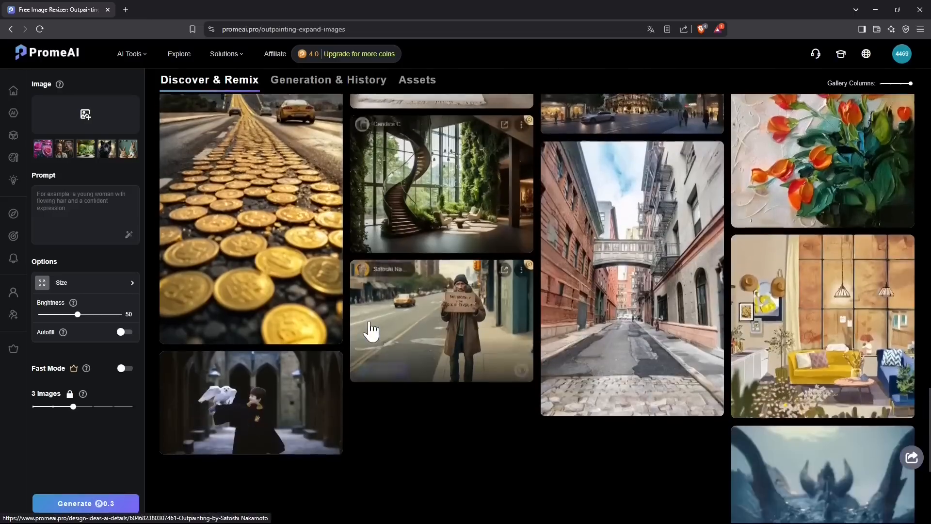
scroll(371, 331, down, 8)
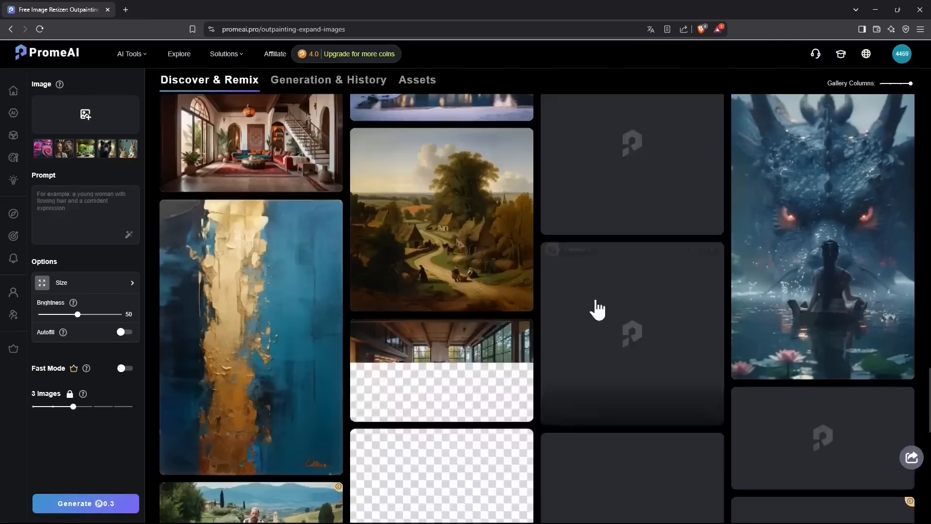
scroll(598, 309, down, 6)
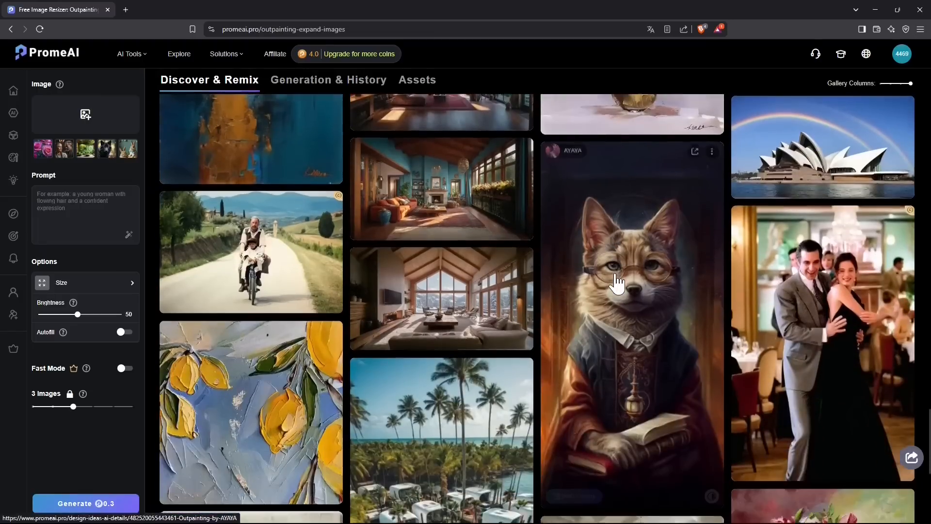
scroll(617, 284, down, 3)
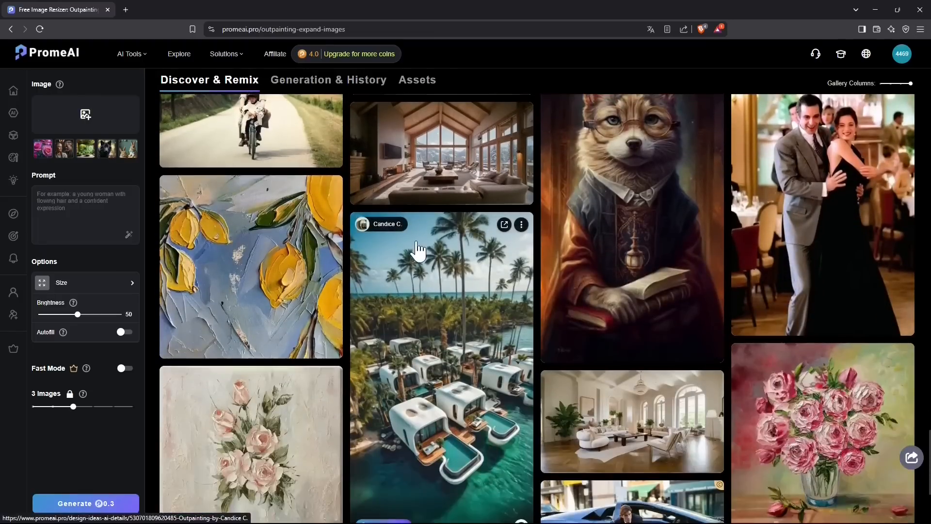
scroll(418, 251, down, 10)
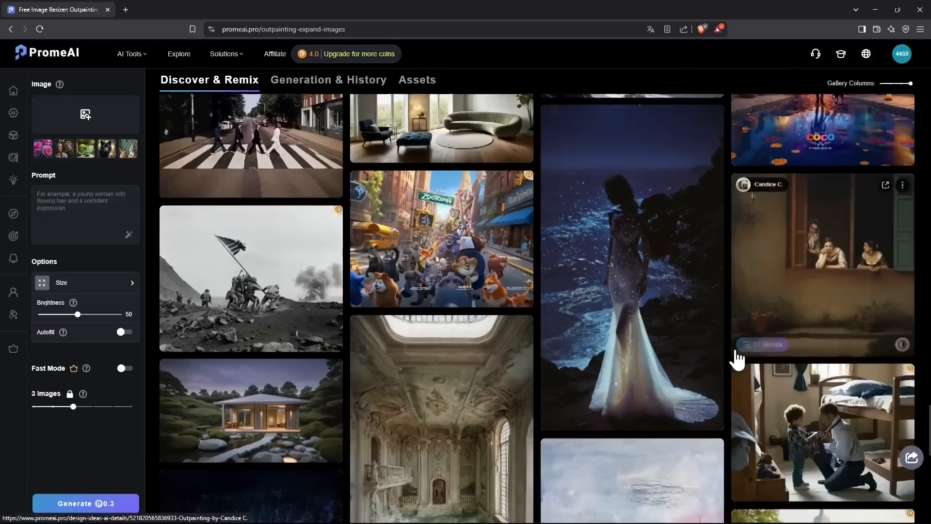
scroll(737, 357, down, 2)
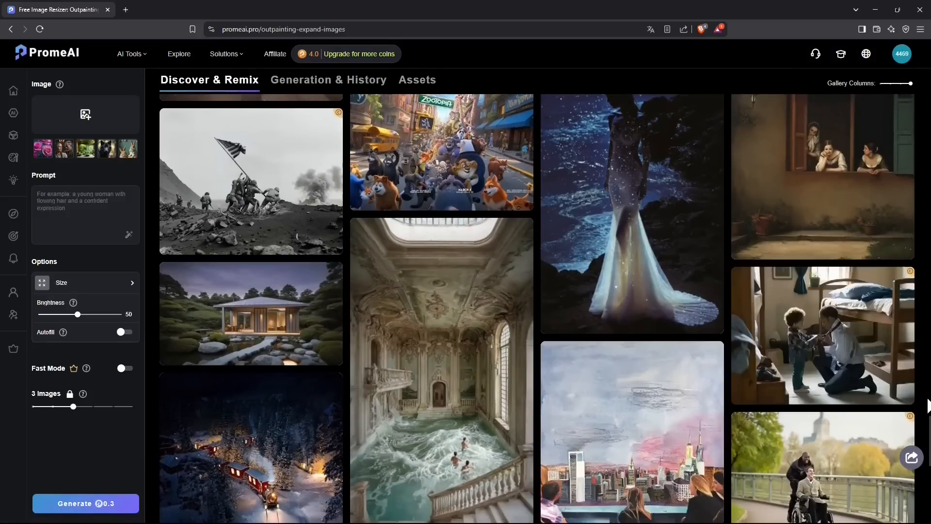
drag(929, 428, 929, 78)
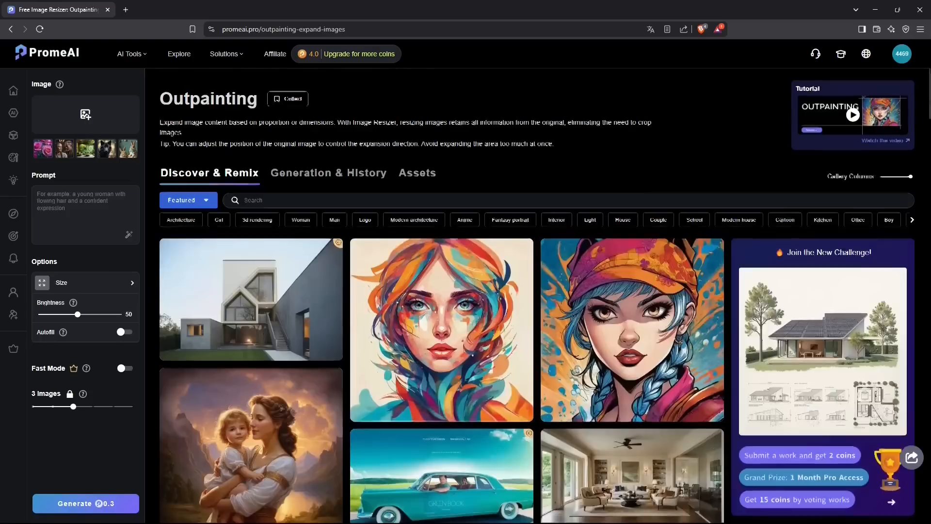
Step: Start an image upload in Generation & History and navigate to the Foto e Video folder
click(324, 188)
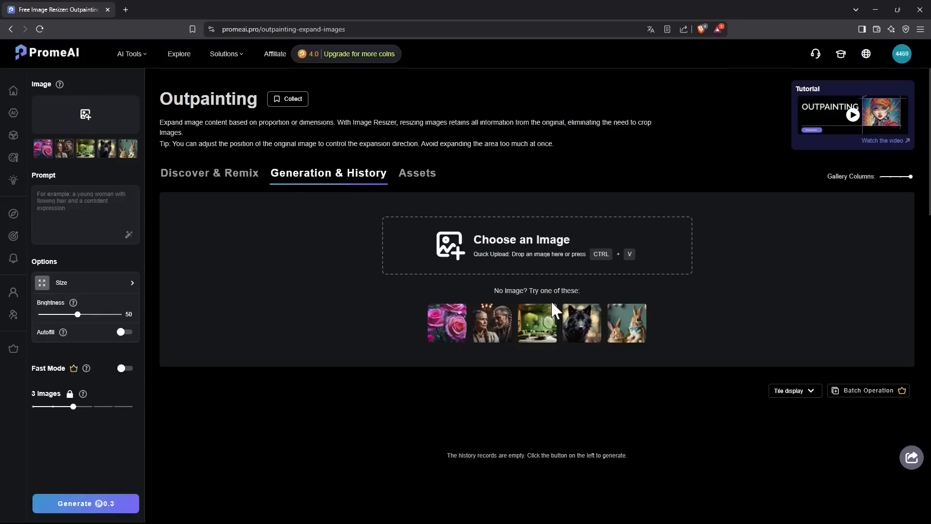
click(519, 243)
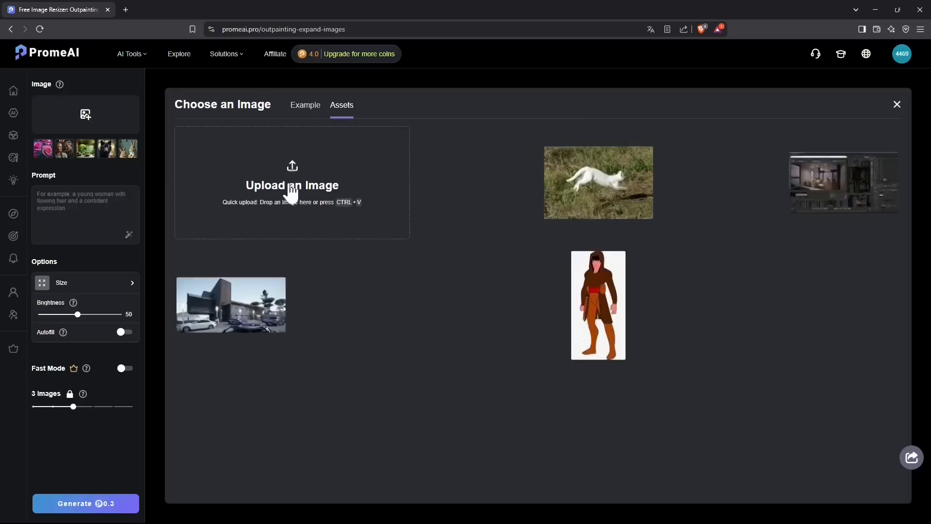
click(320, 183)
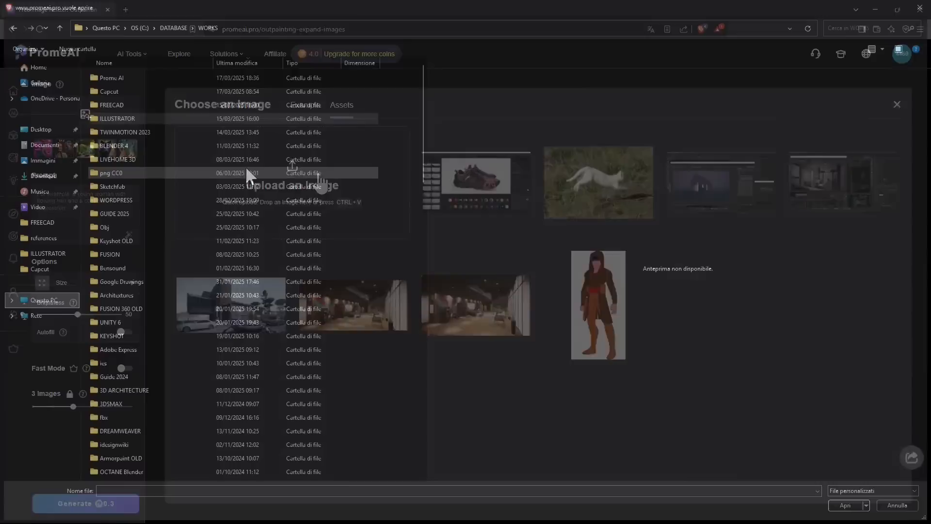
click(150, 146)
text(fusion 360)
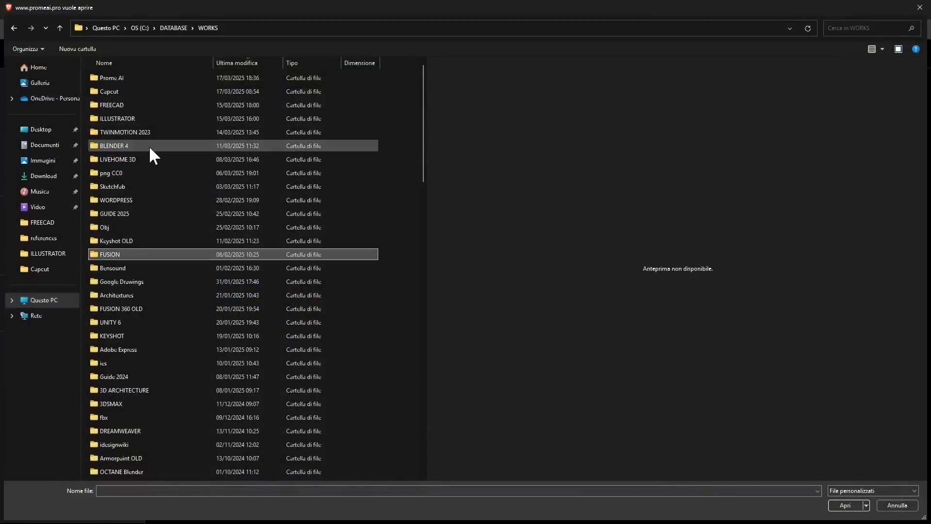
key(f)
key(f)
key(f)
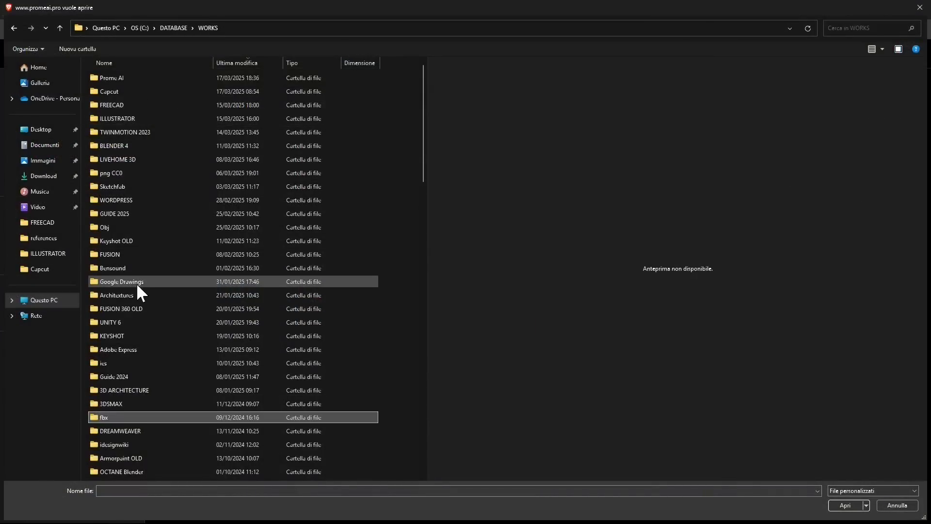
key(f)
key(f)
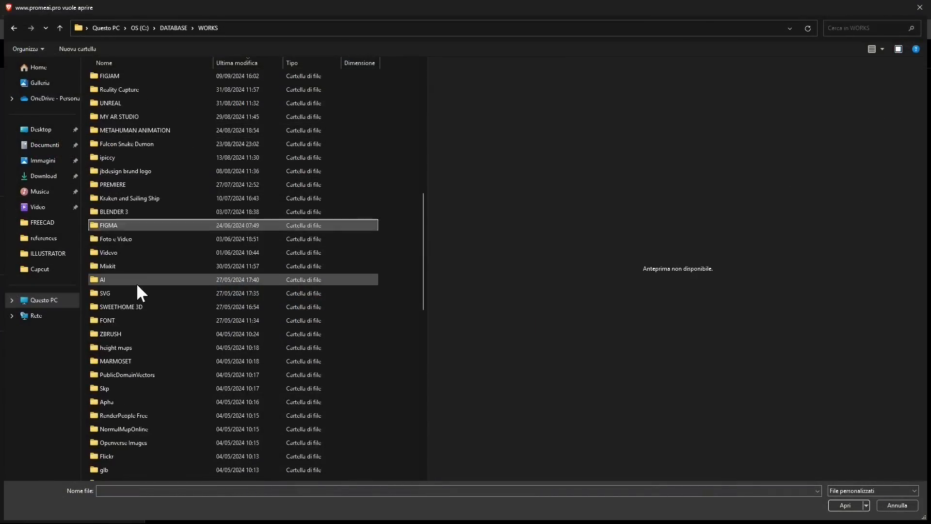
double_click(119, 238)
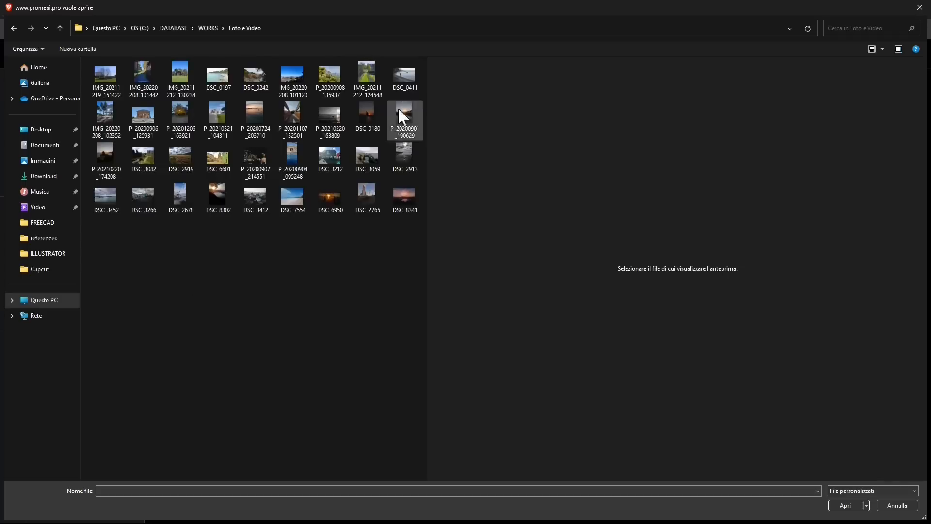
Step: Open the photo DSC_0411 and continue with automatic resizing of the oversized image
click(399, 80)
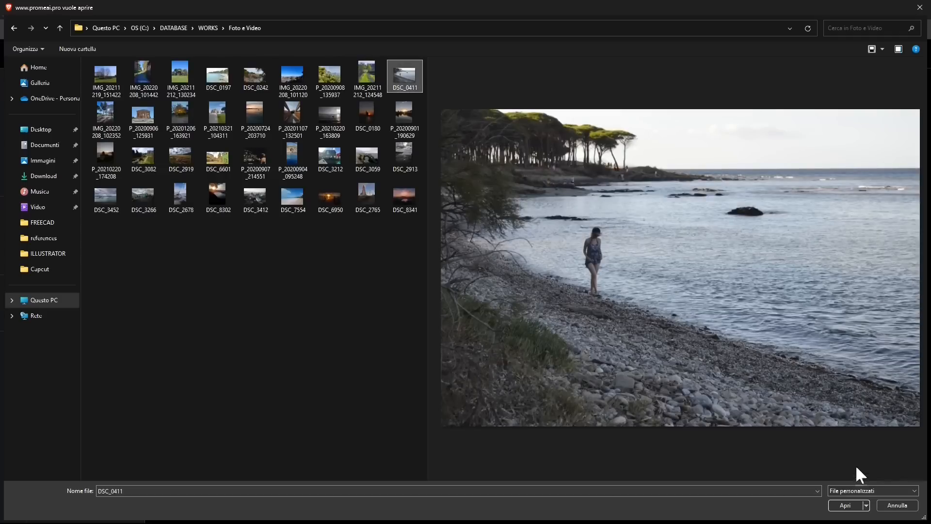
click(846, 505)
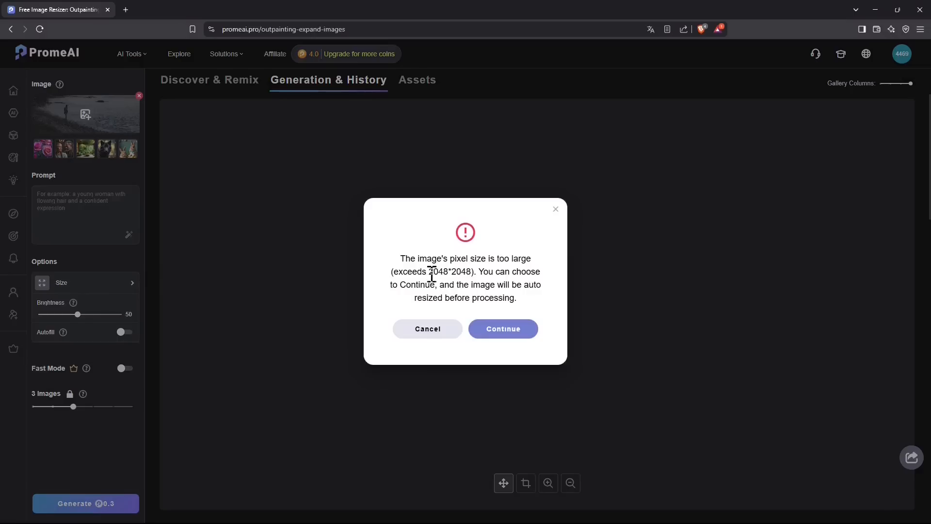
drag(431, 274, 473, 283)
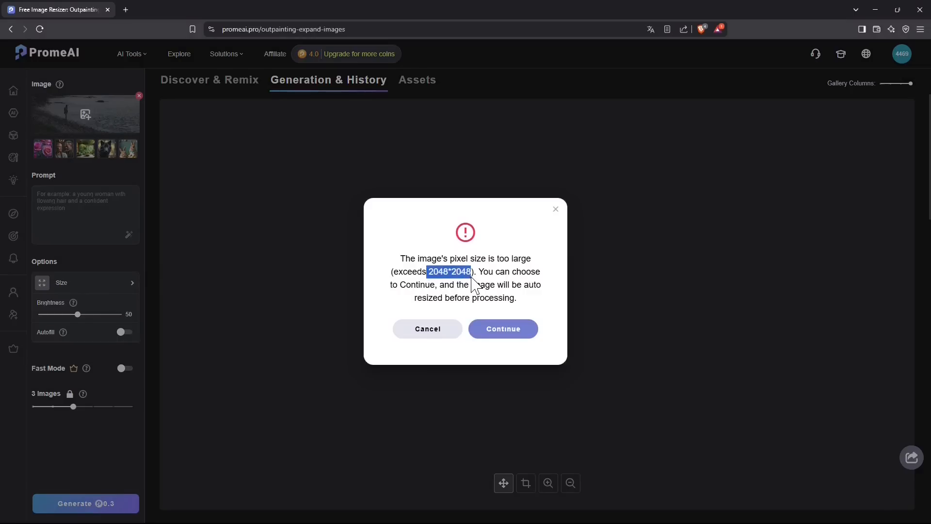
click(496, 334)
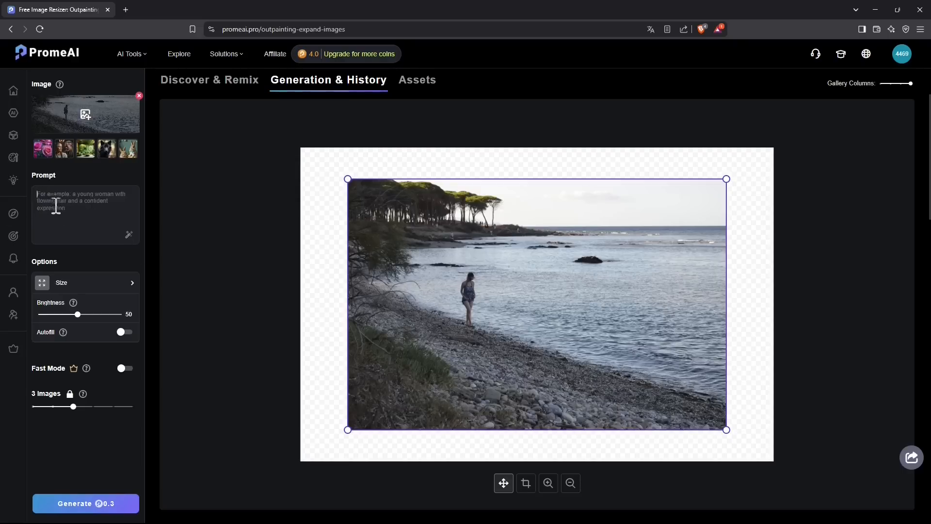
Step: Set the output size to the 21:9 aspect ratio
click(53, 241)
click(44, 286)
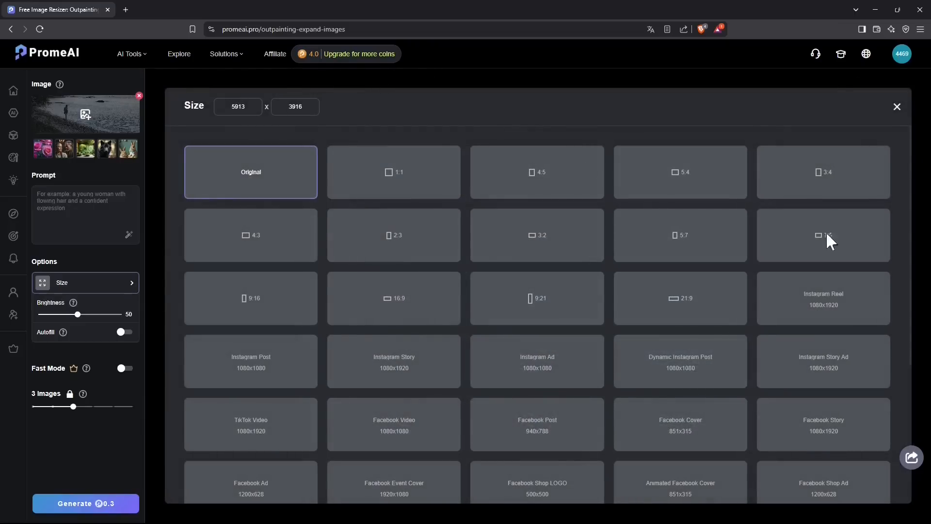
click(696, 312)
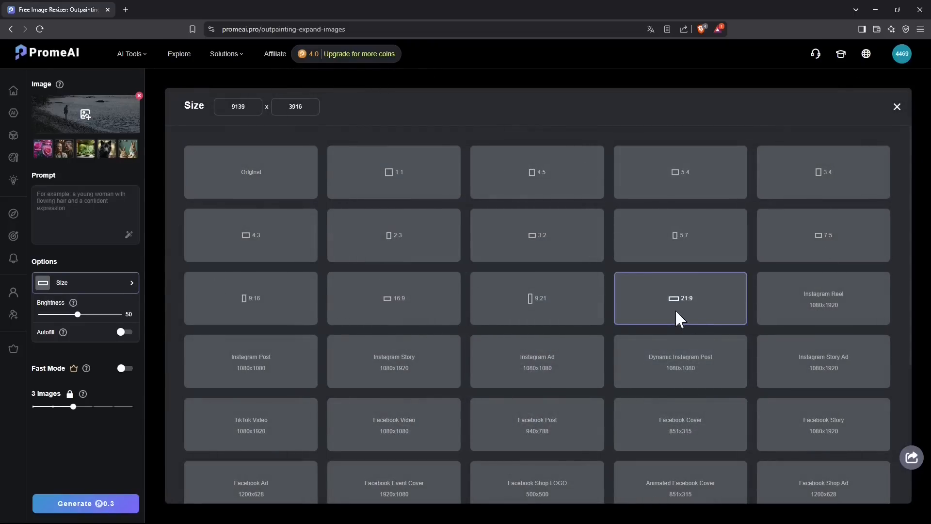
scroll(673, 311, down, 5)
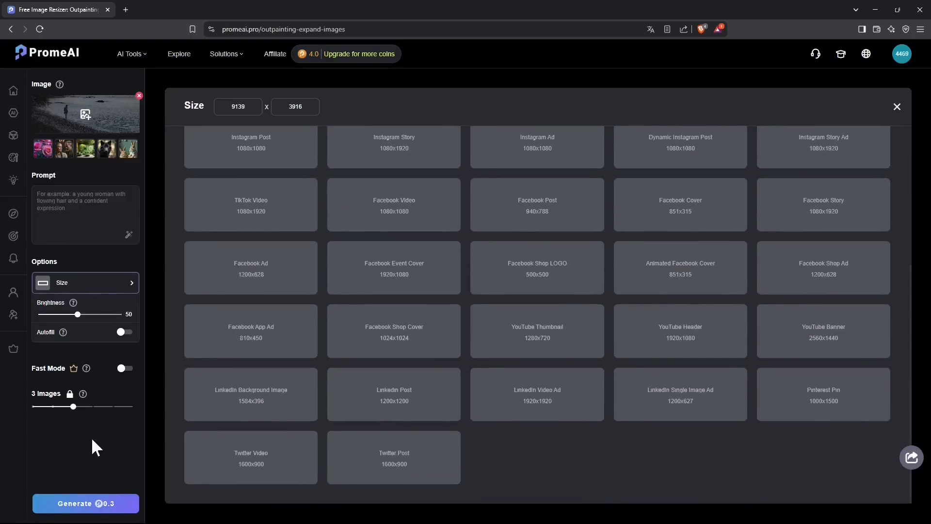
scroll(456, 184, up, 5)
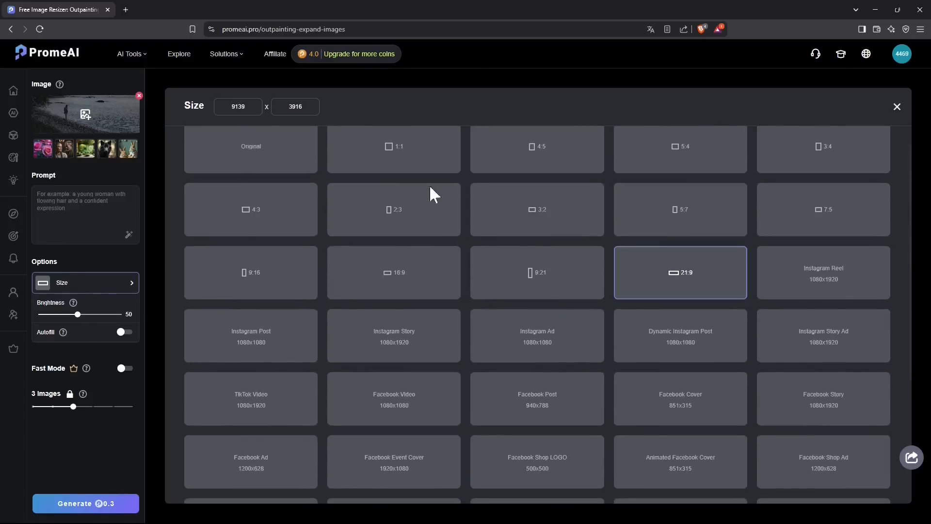
click(896, 107)
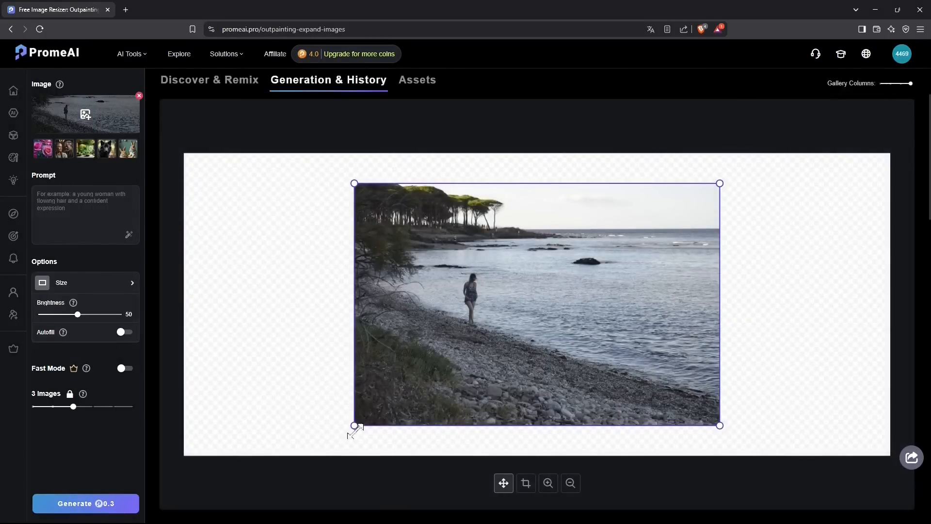
Step: Enlarge the original photo on the 21:9 canvas to nearly full height and center it
mouse_move(355, 426)
mouse_down()
mouse_move(311, 452)
mouse_move(373, 409)
mouse_move(359, 422)
mouse_up()
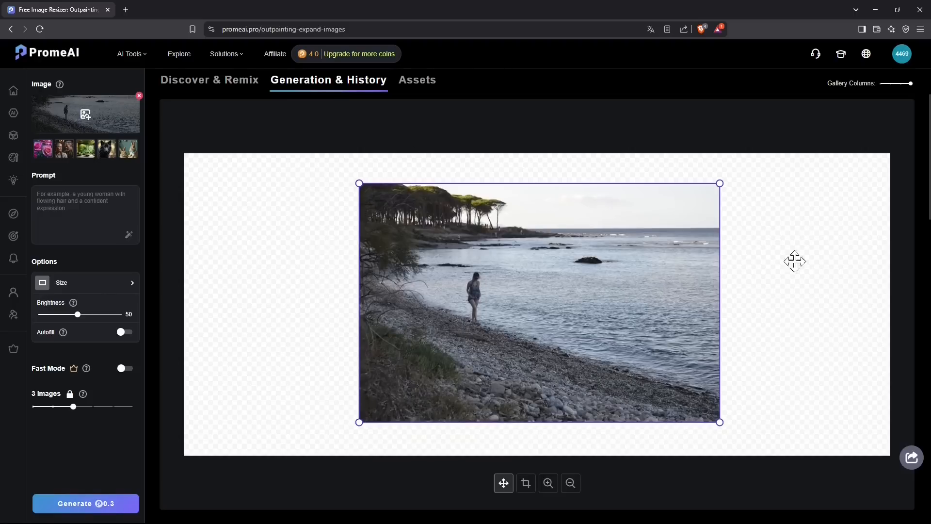
drag(718, 421, 706, 436)
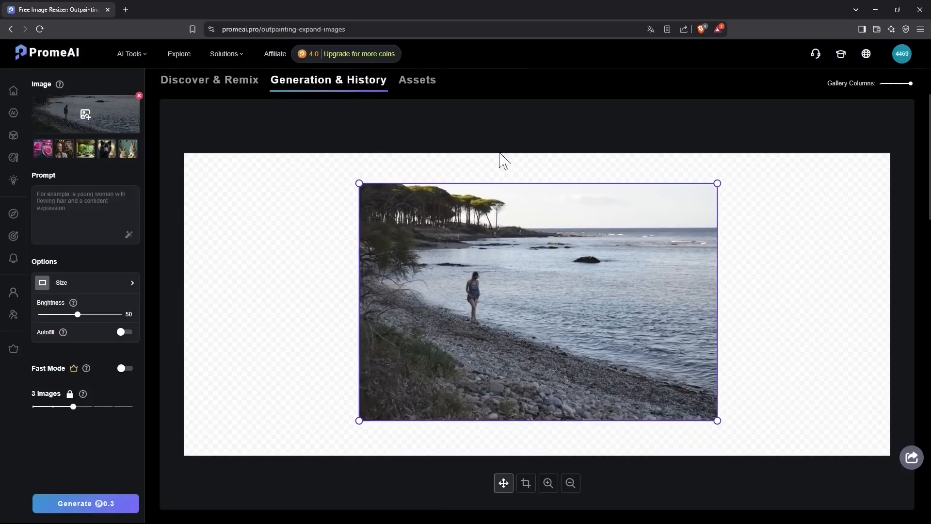
drag(359, 185, 321, 192)
drag(717, 421, 762, 465)
drag(597, 317, 586, 315)
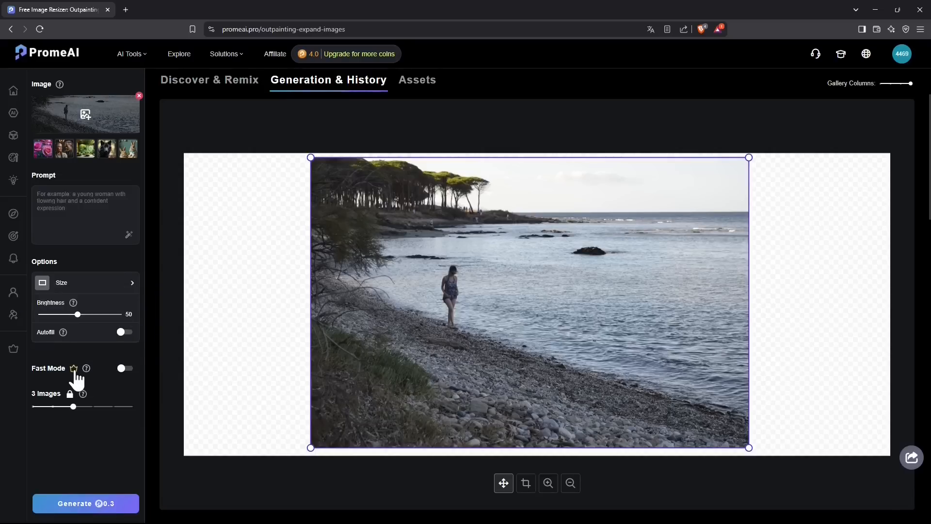
Step: Try to lower the number of generated images
drag(72, 405, 54, 405)
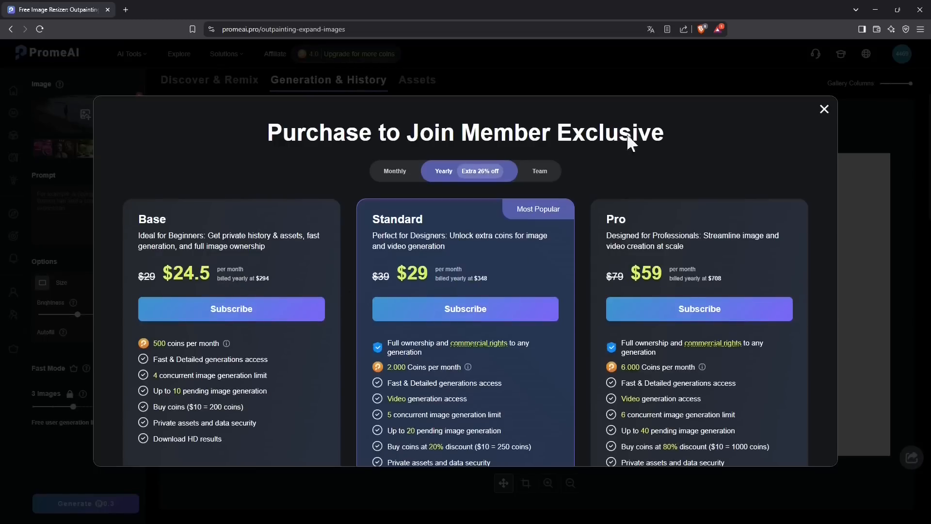
click(824, 109)
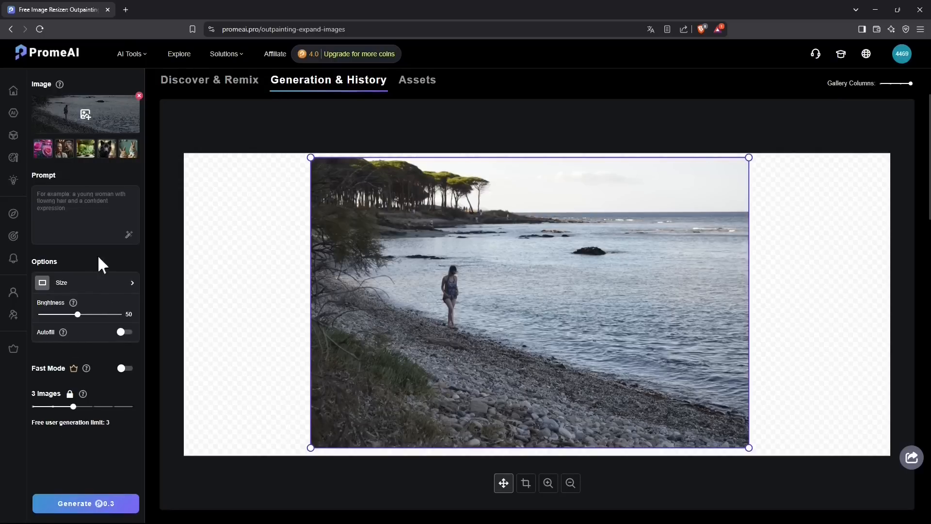
Step: Enter the prompt "trees, surfing man"
click(67, 217)
text(trees, surfing man)
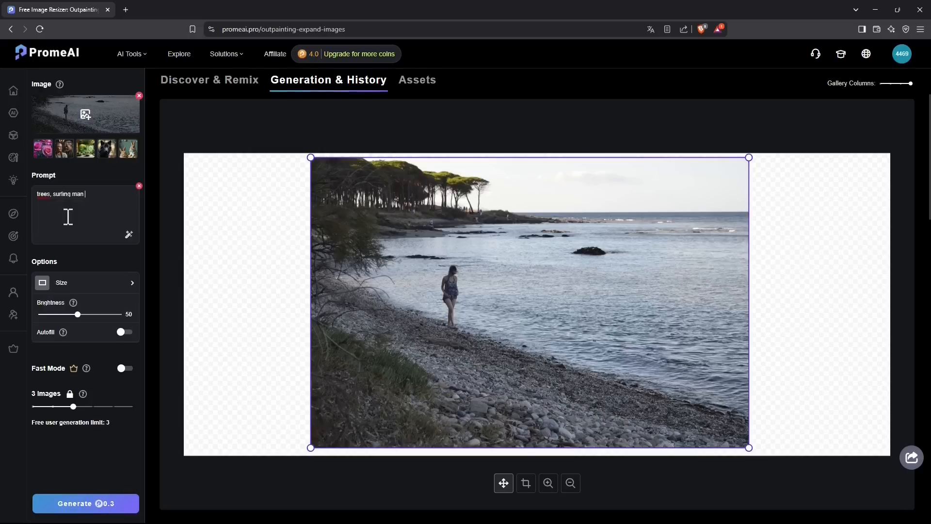
text( on the water, numerous tall)
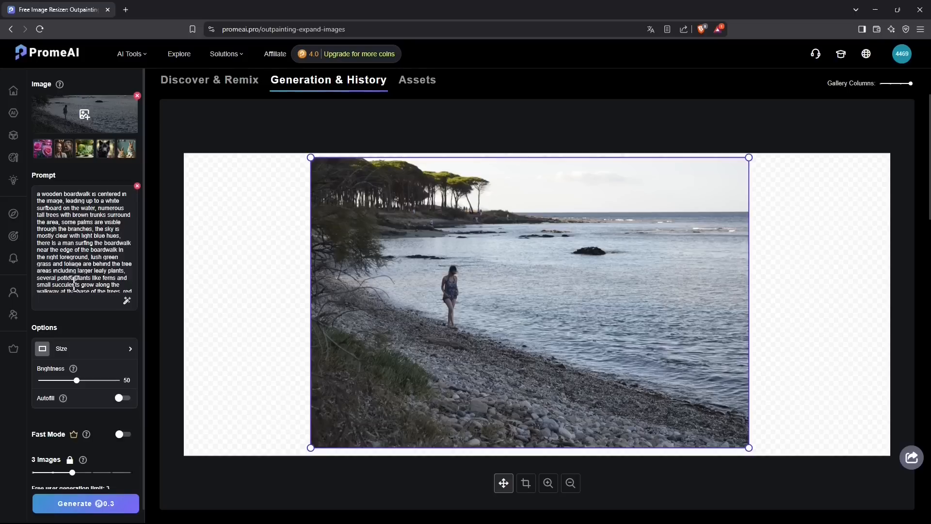
Step: Complete the prompt as "trees, surfing man on the water" and generate the outpainted images
scroll(116, 252, down, 1)
scroll(70, 241, up, 1)
click(116, 508)
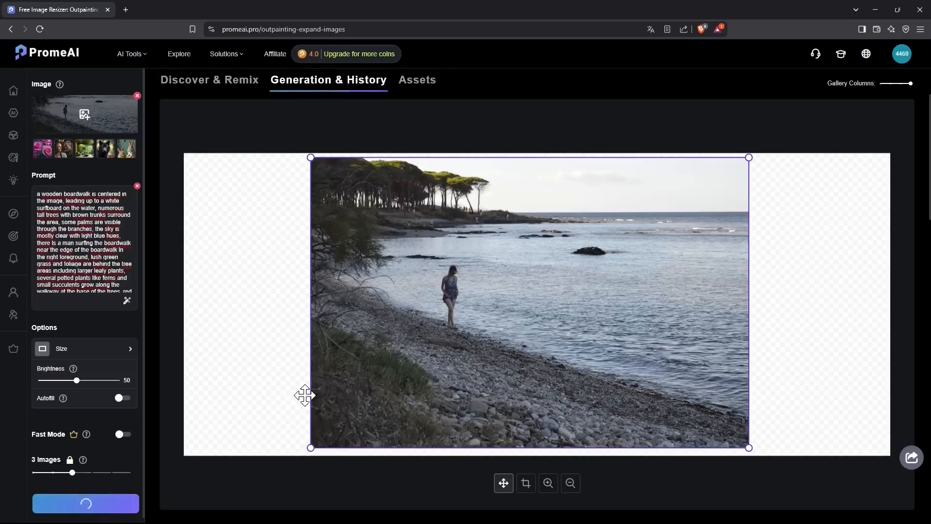
Step: Preview each generated image one by one in the full-size viewer
mouse_move(311, 61)
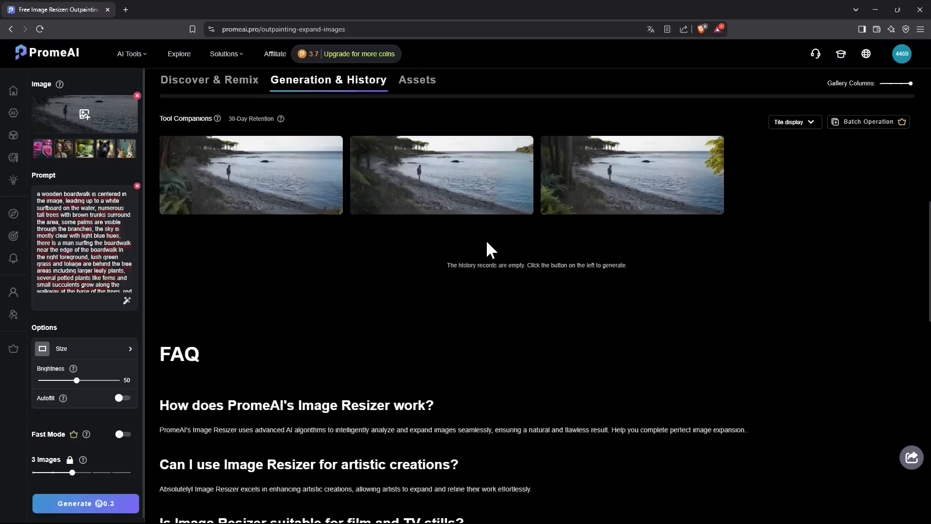
mouse_move(615, 196)
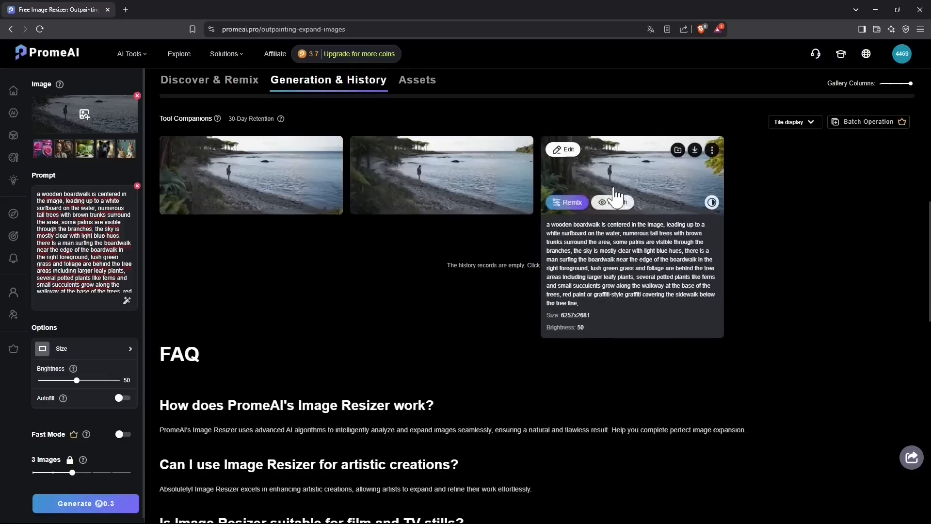
mouse_move(320, 201)
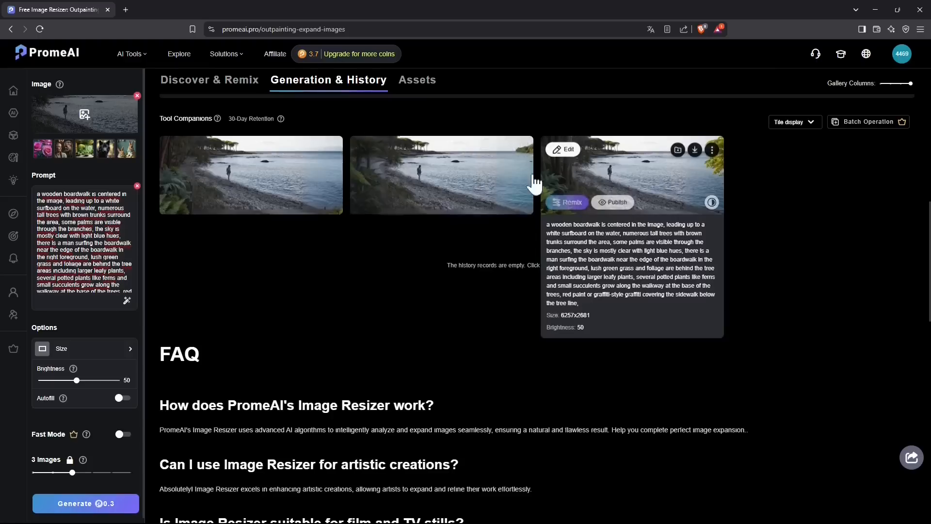
mouse_move(294, 182)
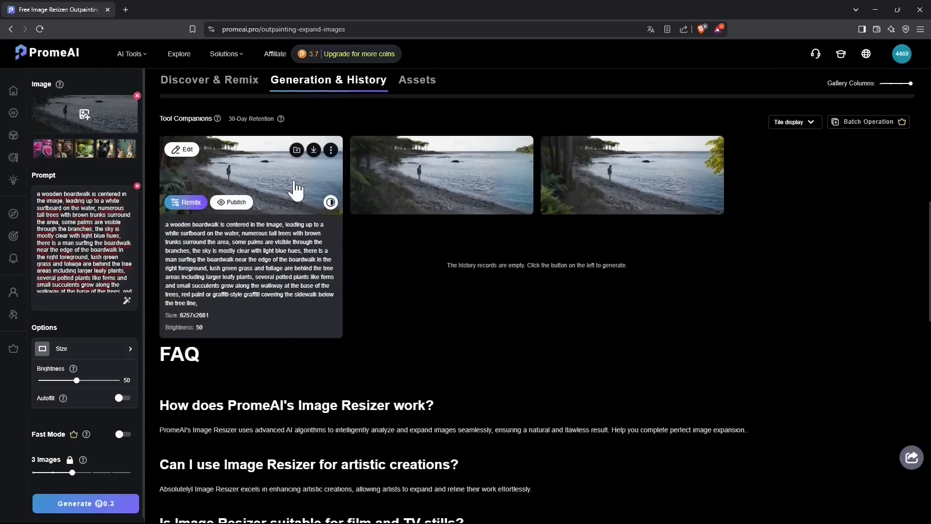
click(294, 183)
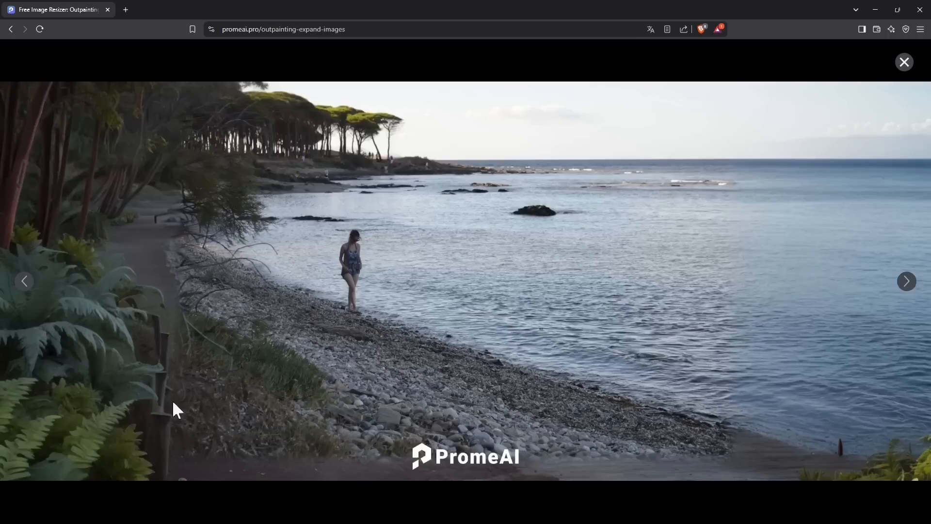
click(907, 282)
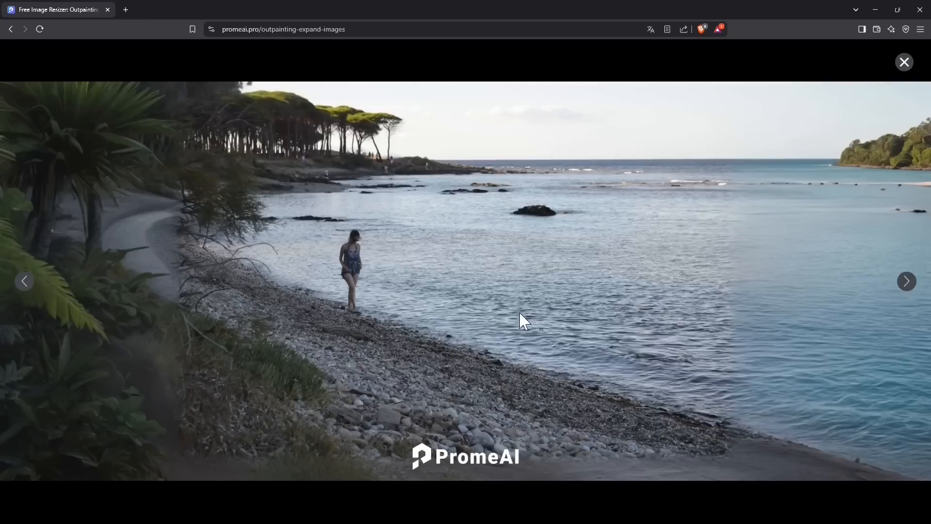
click(907, 283)
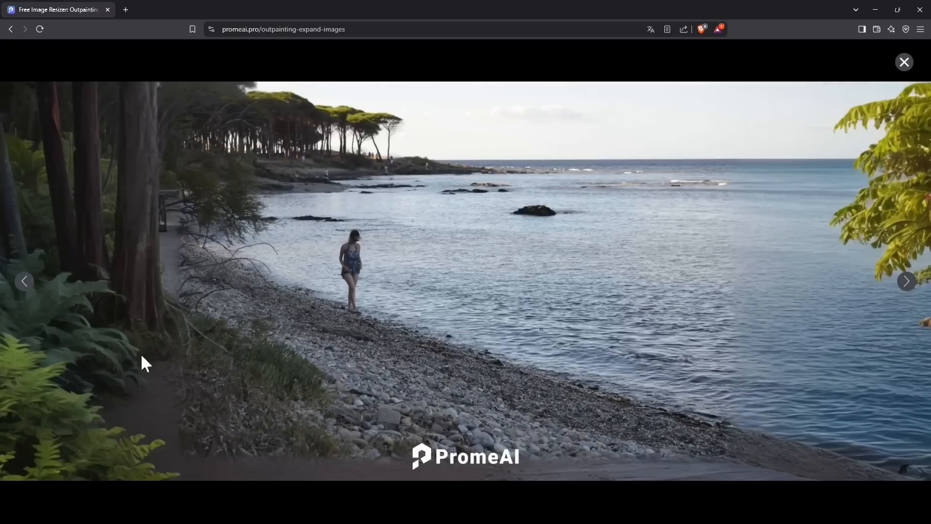
click(25, 284)
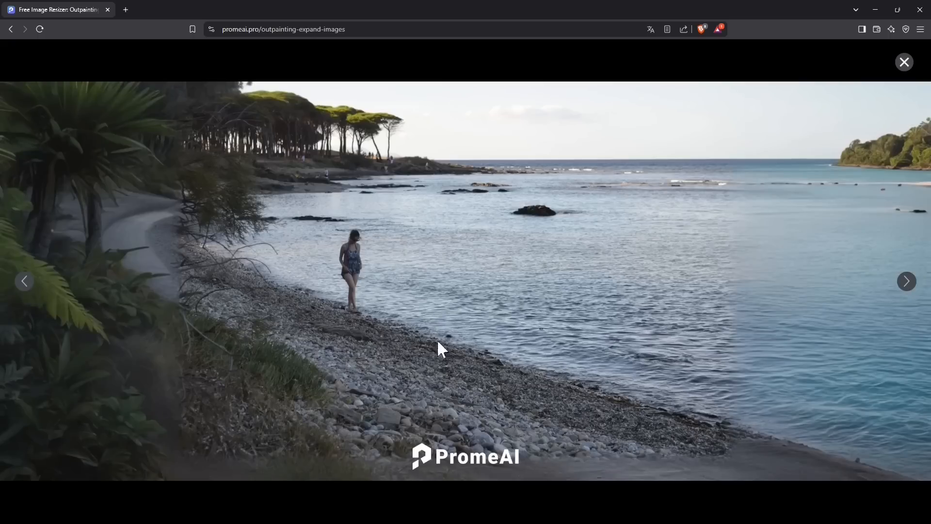
click(29, 290)
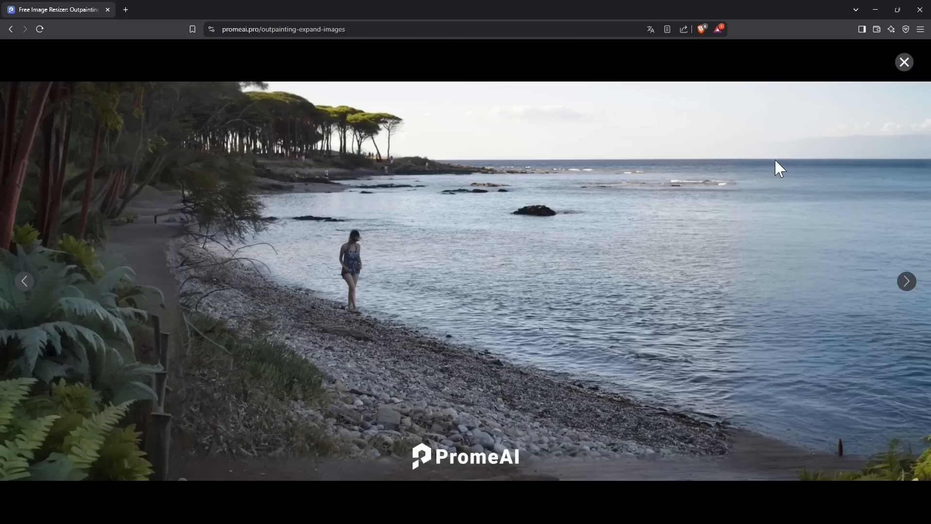
click(904, 62)
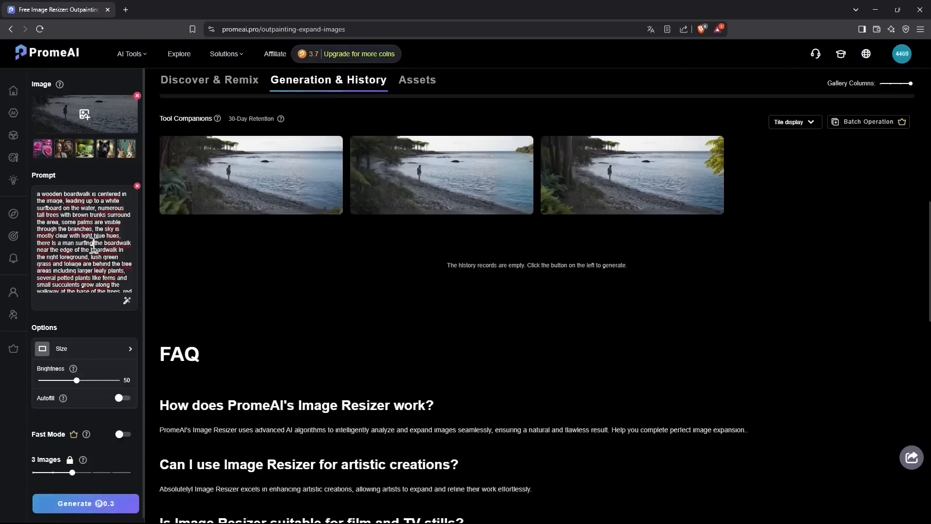
Step: Replace the whole prompt with "create a surfing man"
drag(38, 193, 144, 320)
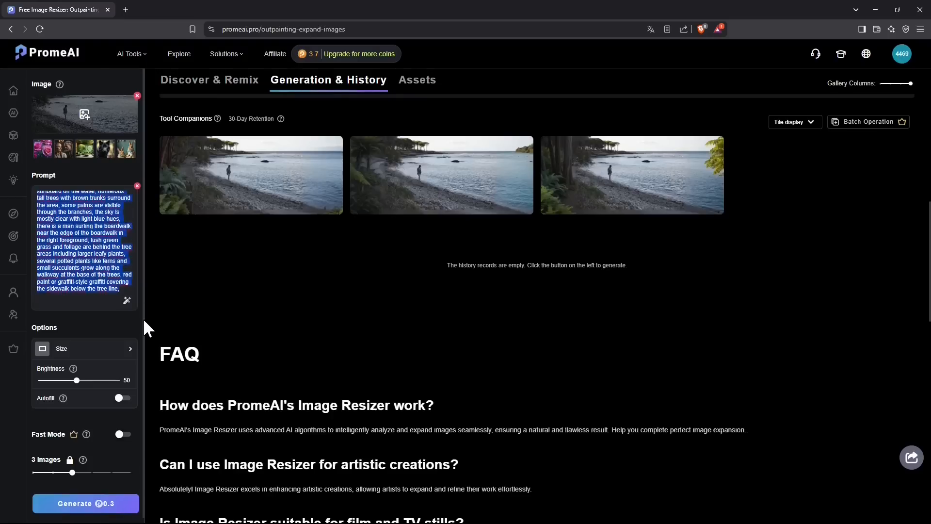
key(BackSpace)
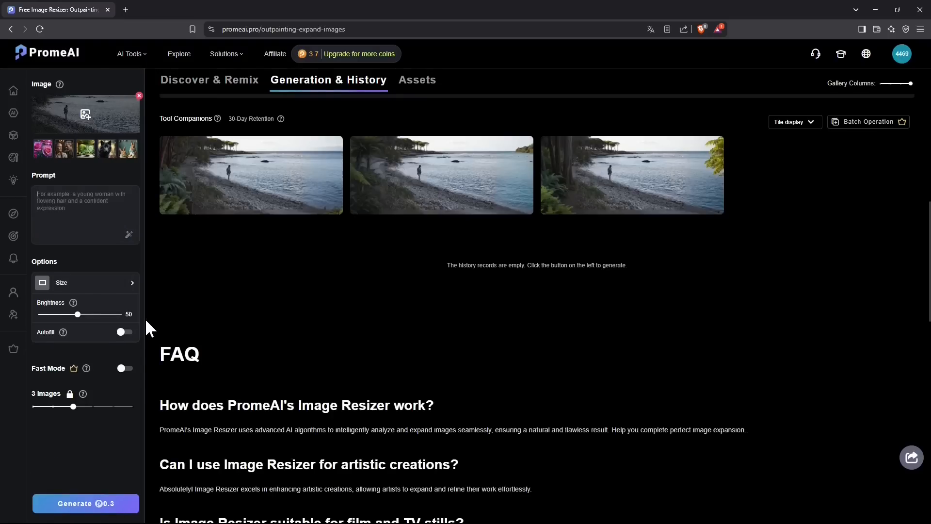
text(create a s)
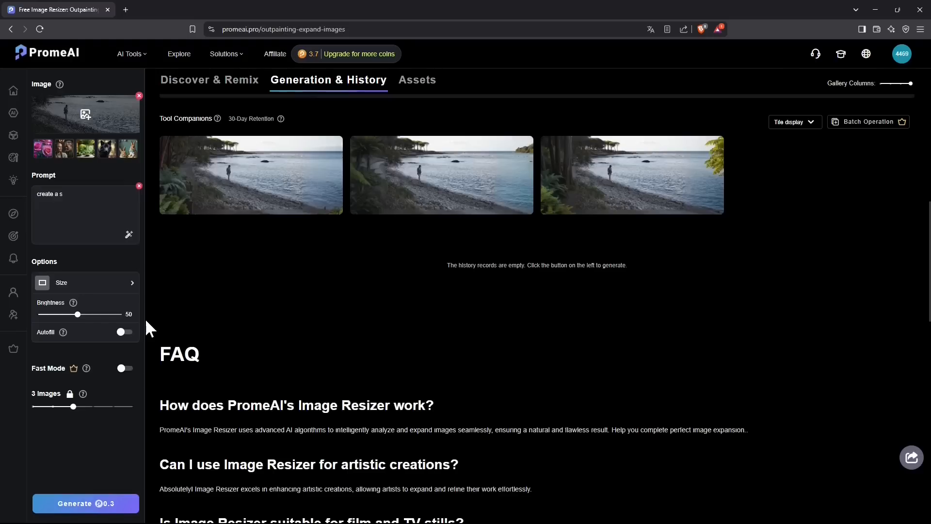
text(erfing man)
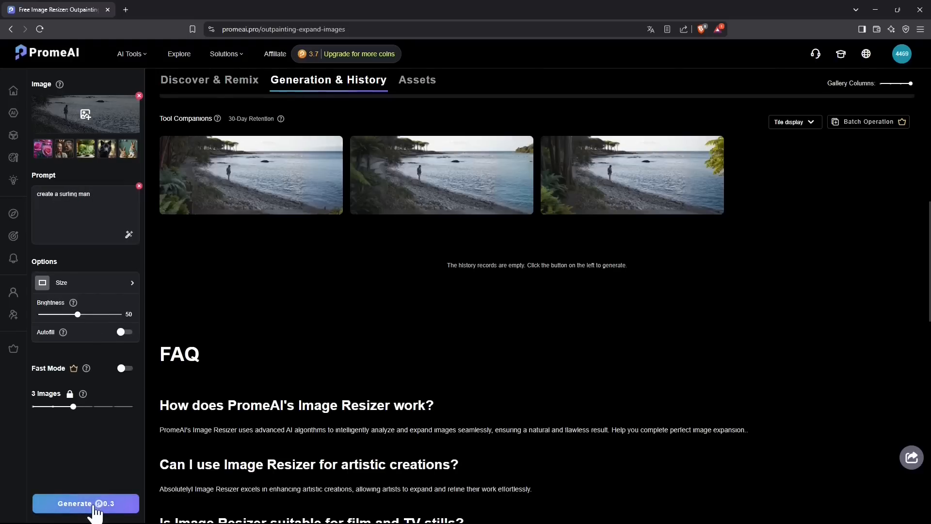
Step: Generate new images with brightness set to 69 and Autofill turned on
drag(77, 313, 95, 314)
click(121, 333)
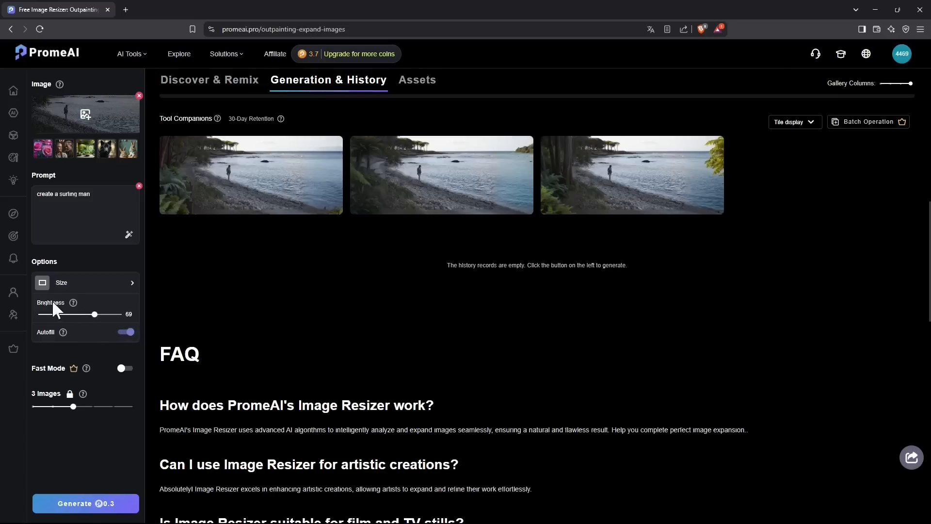
mouse_move(73, 305)
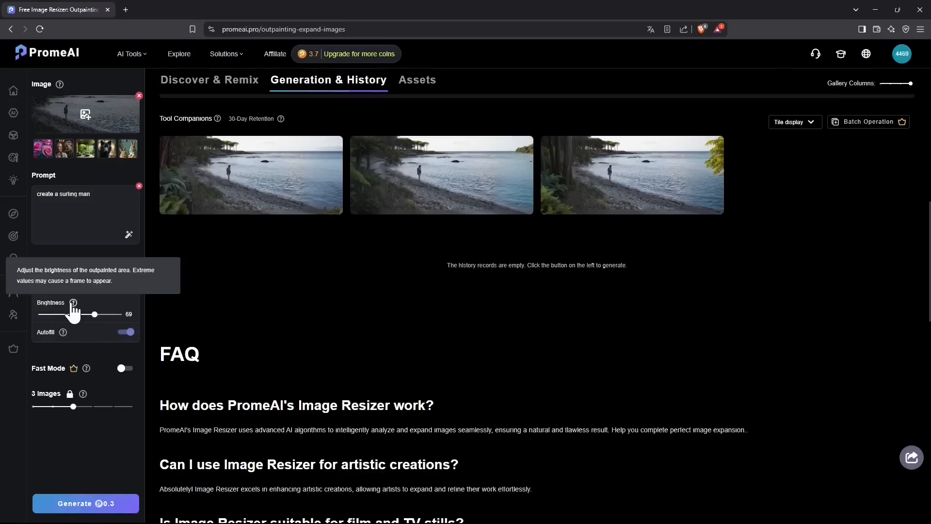
mouse_move(62, 338)
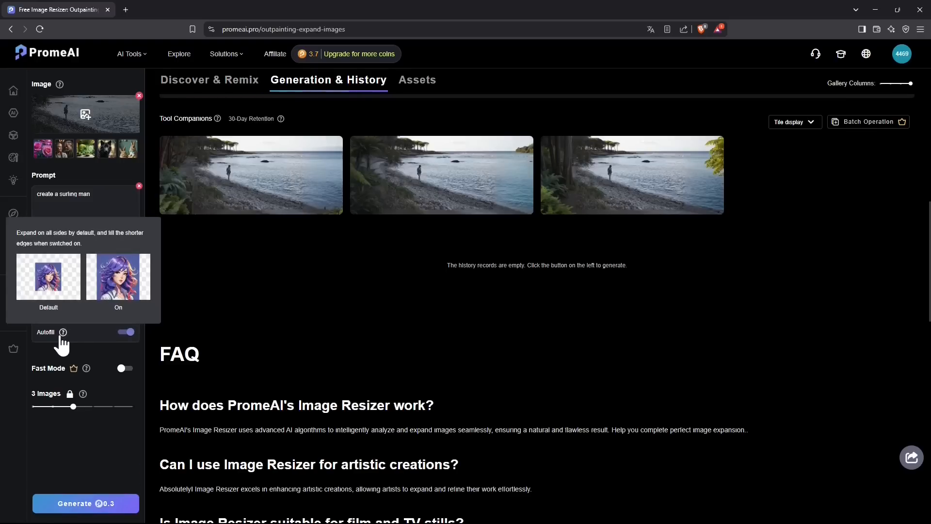
click(104, 503)
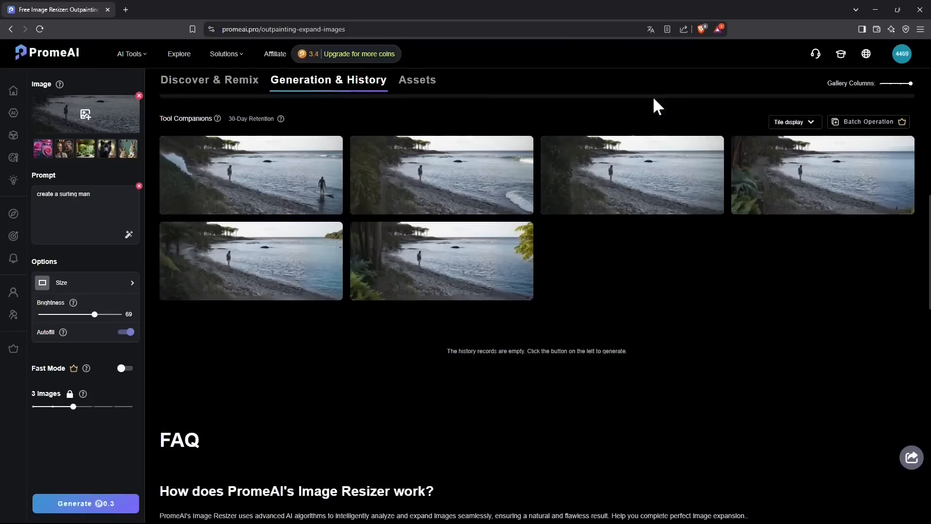
Step: Compare the new surfing-man result with the original photo using the before/after slider view
click(326, 181)
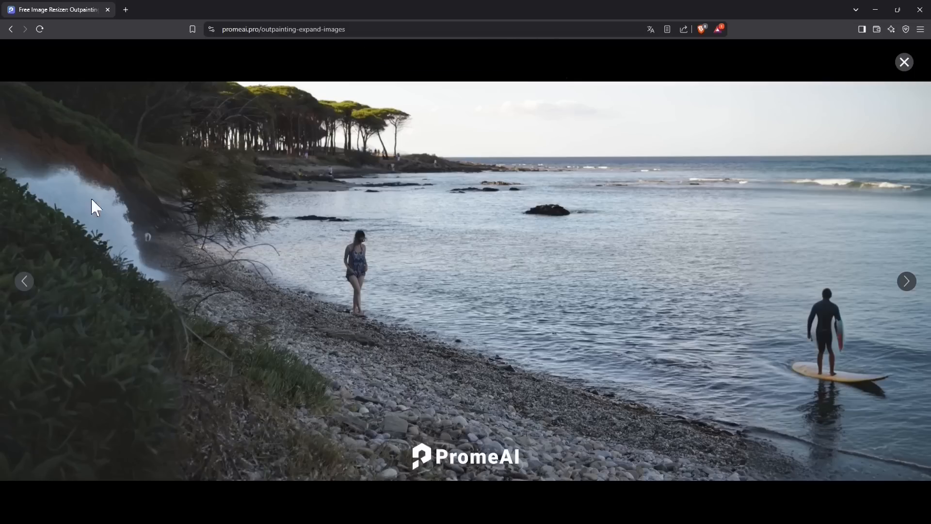
mouse_move(479, 477)
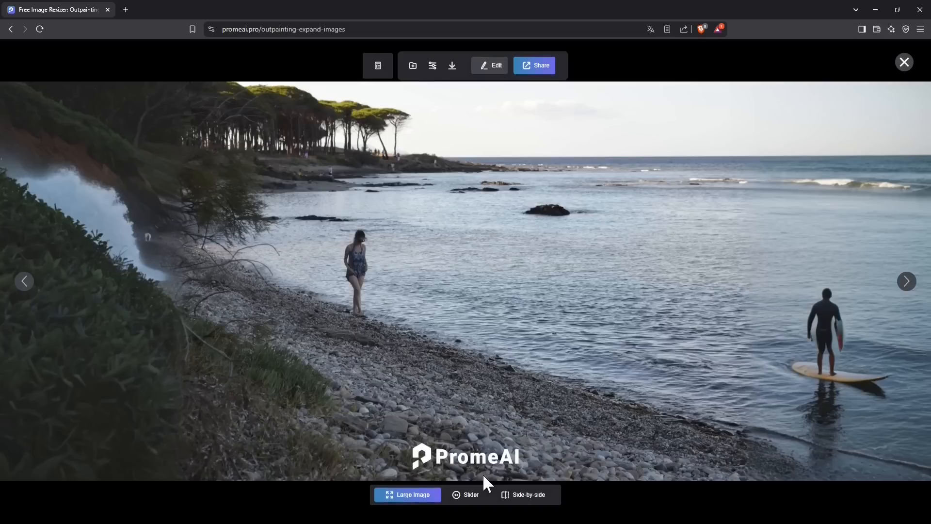
click(471, 497)
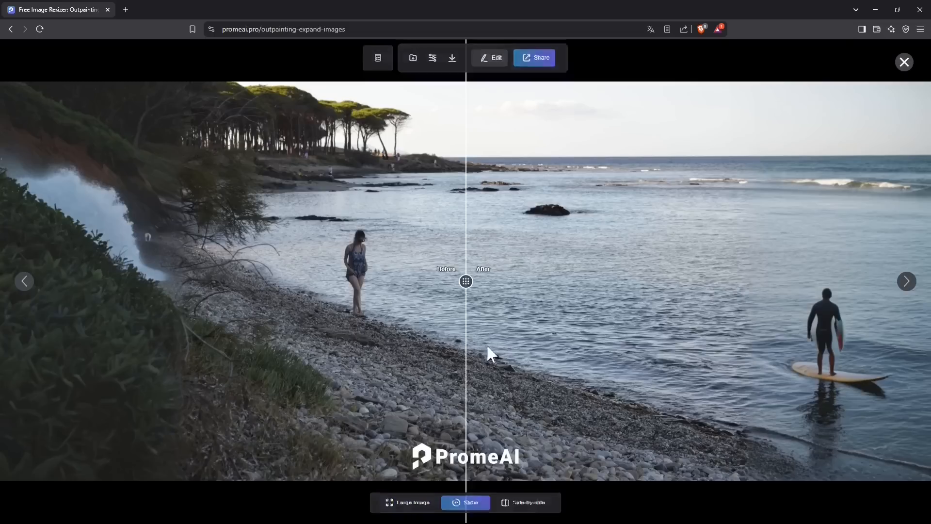
drag(467, 282, 444, 348)
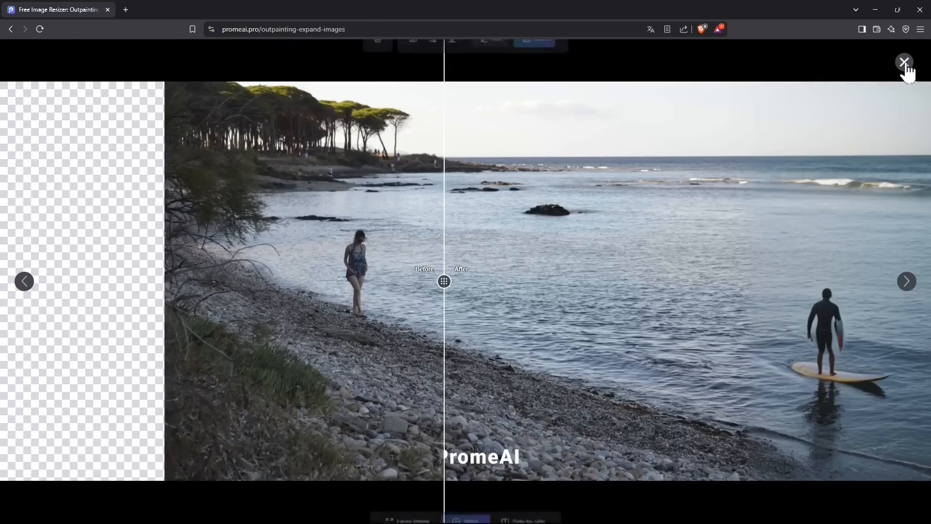
click(905, 63)
Step: Copy an earlier result's prompt and settings back into the tool, then try loading that result as the source image
mouse_move(322, 287)
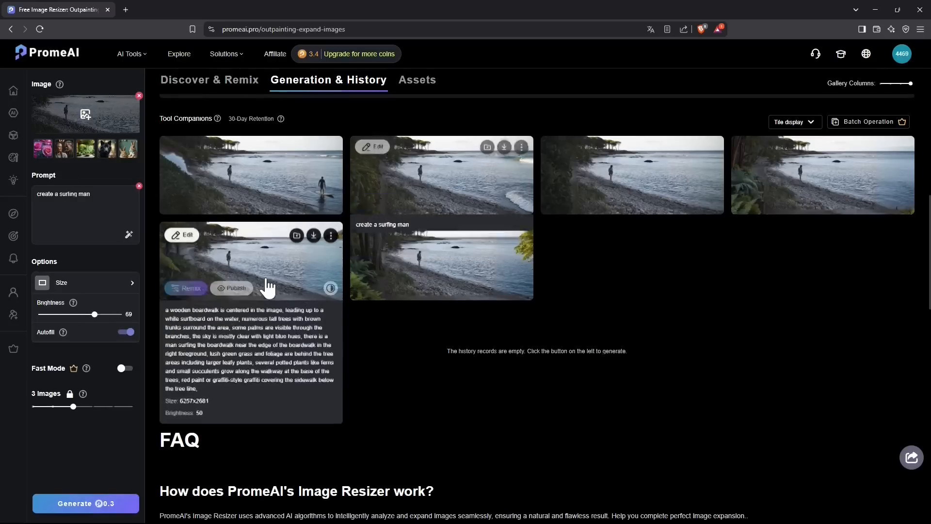
click(292, 271)
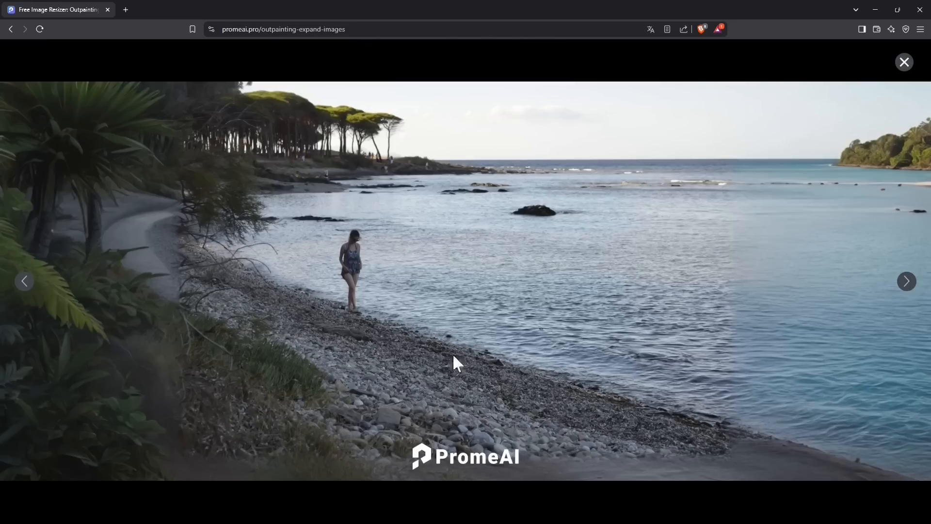
mouse_move(494, 76)
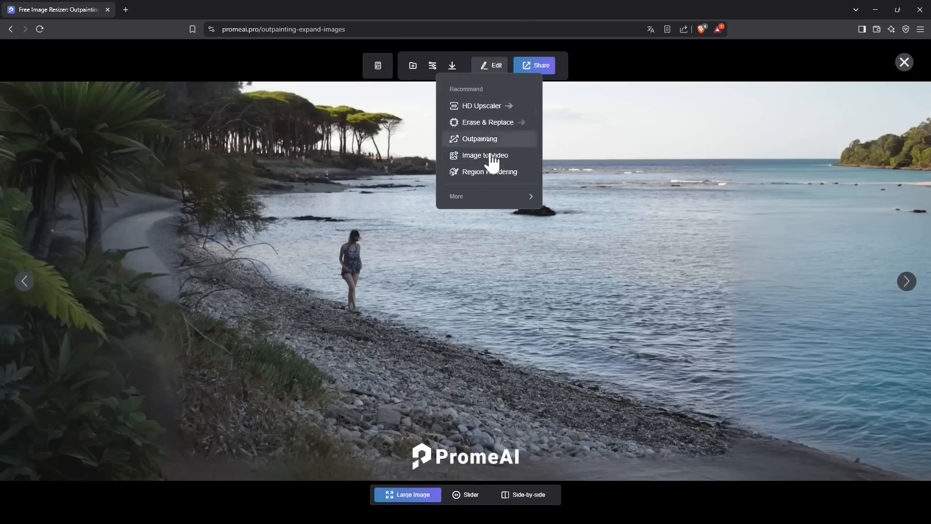
mouse_move(473, 200)
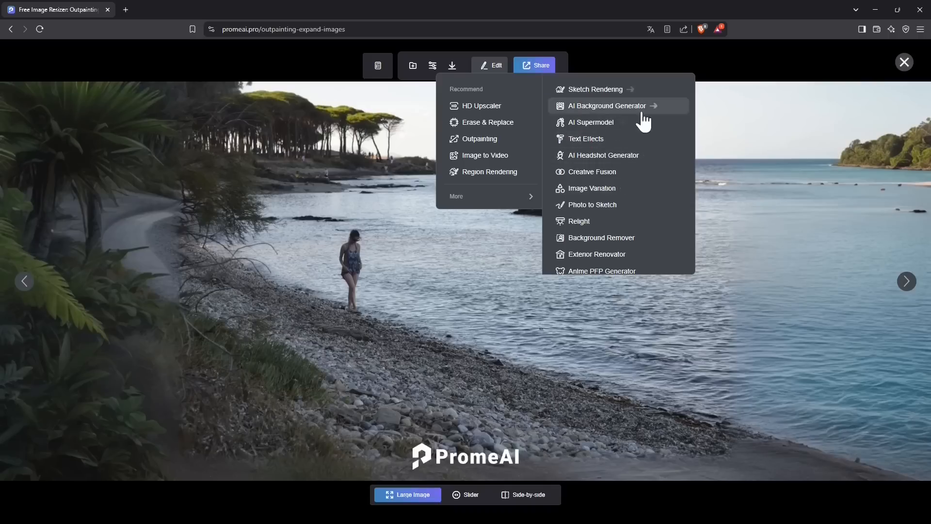
scroll(648, 179, down, 1)
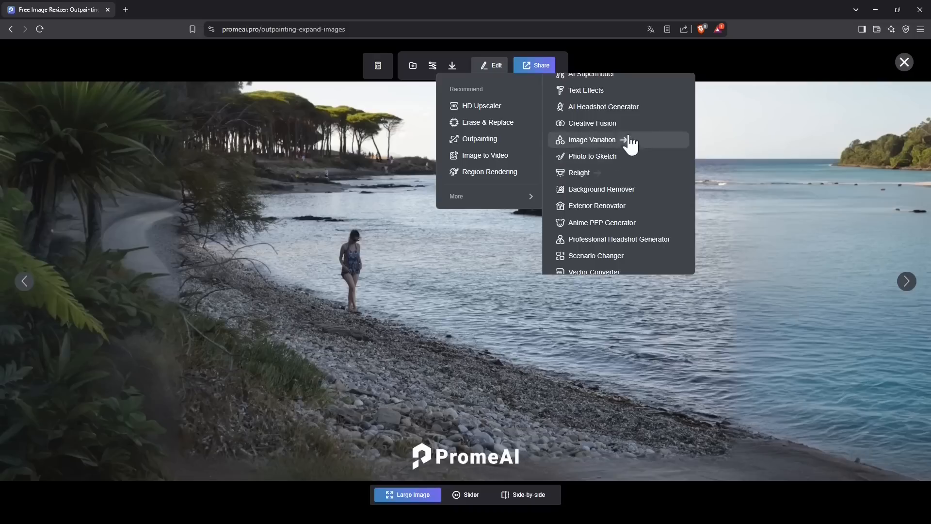
scroll(637, 135, down, 1)
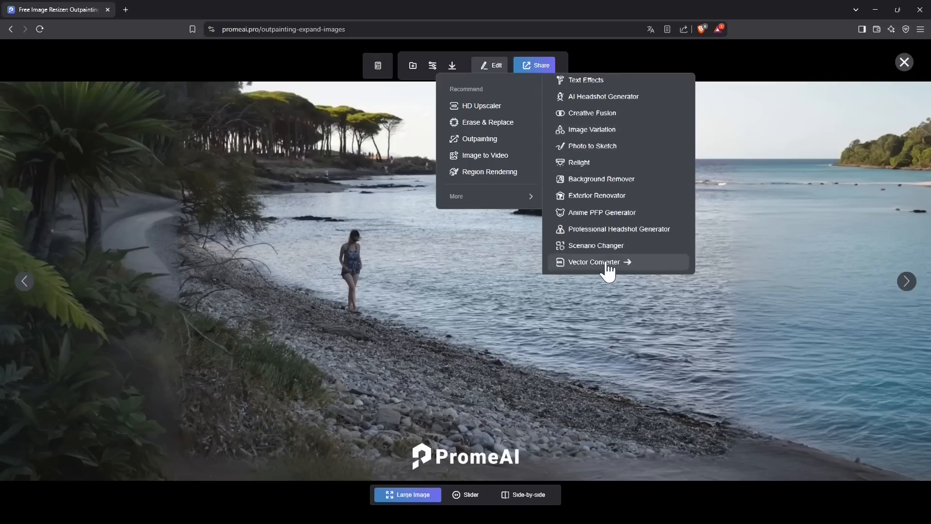
scroll(608, 266, up, 1)
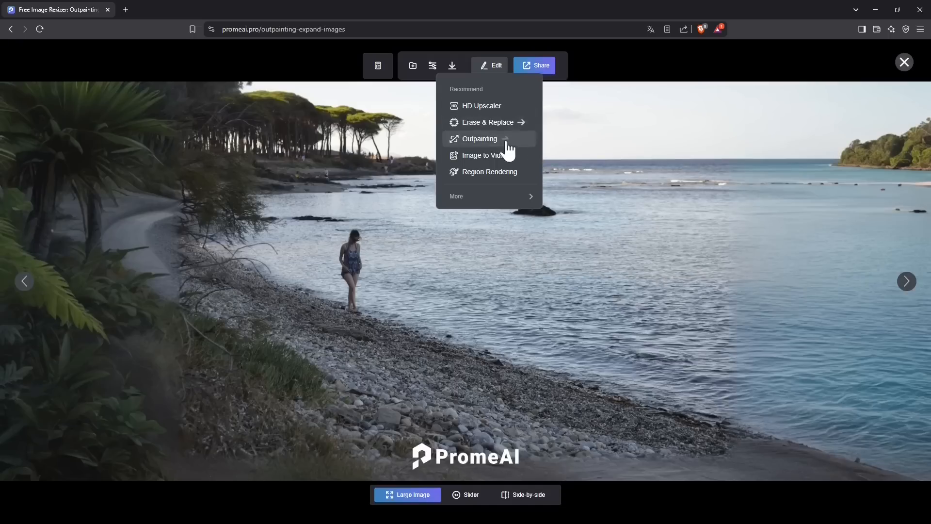
click(432, 64)
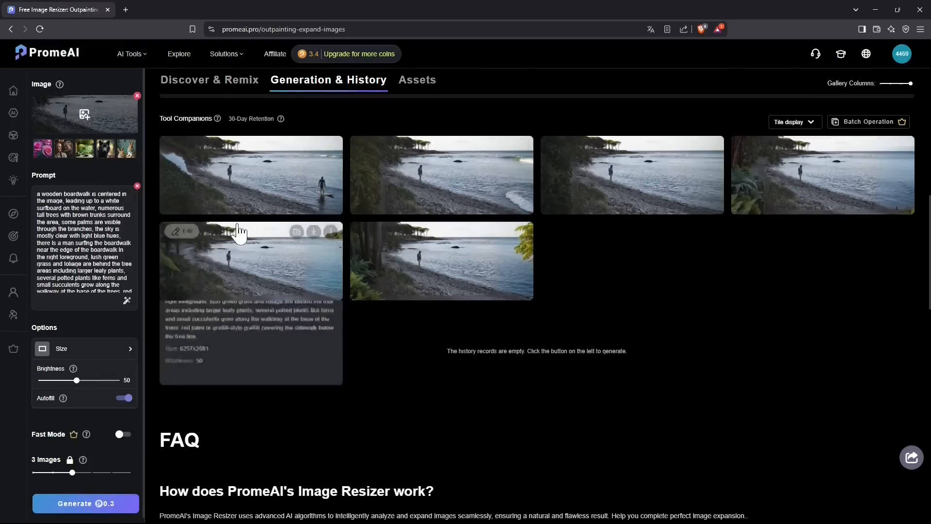
click(279, 229)
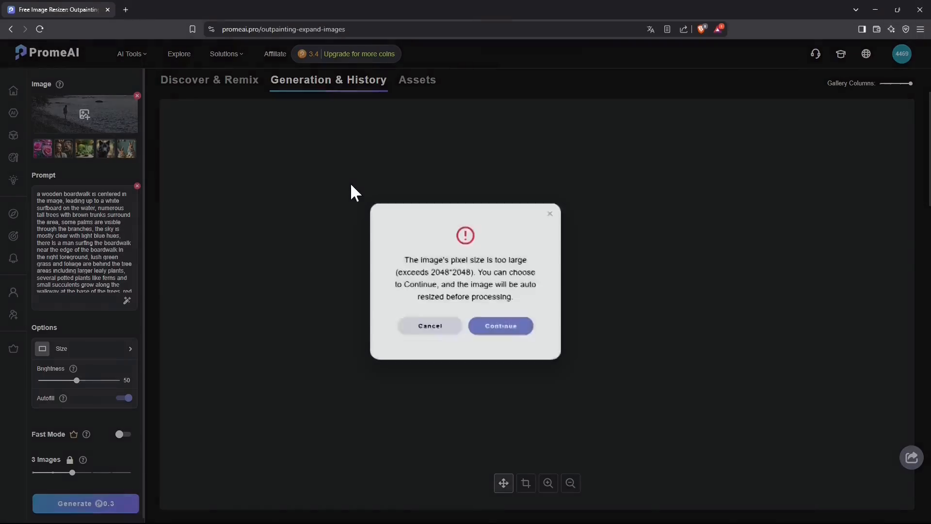
click(556, 209)
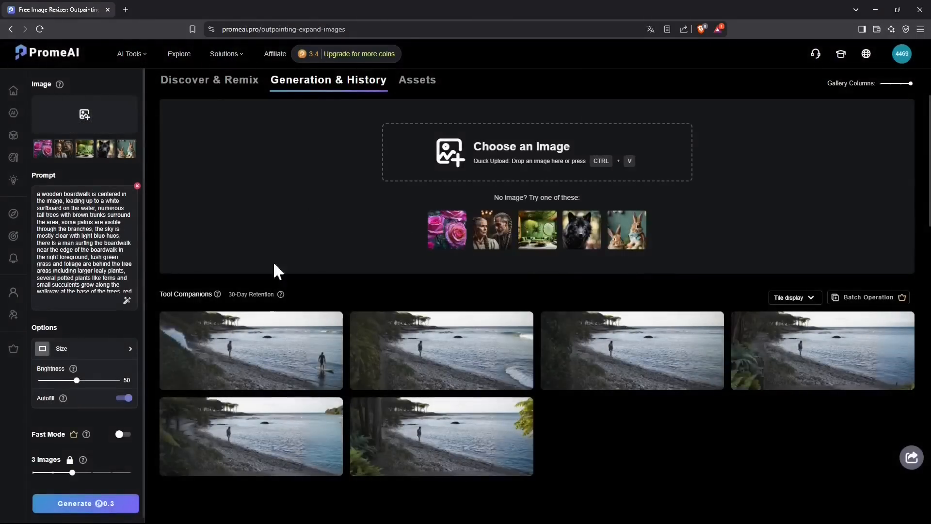
Step: Open the surfing-man result and view it side by side with the original
click(297, 362)
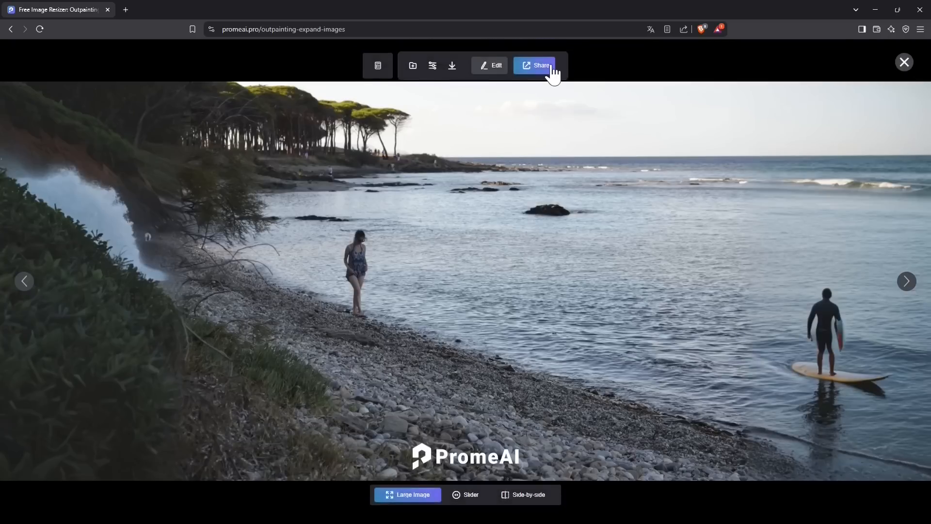
mouse_move(454, 67)
click(516, 494)
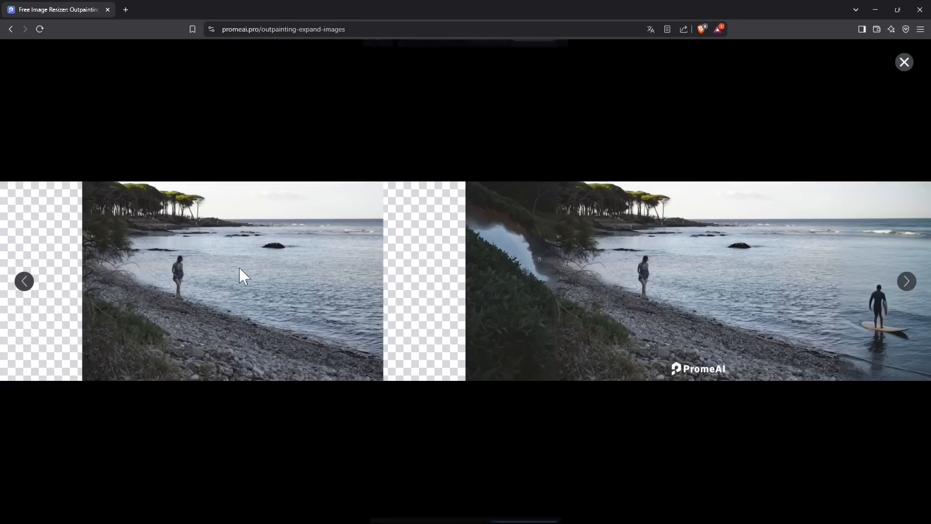